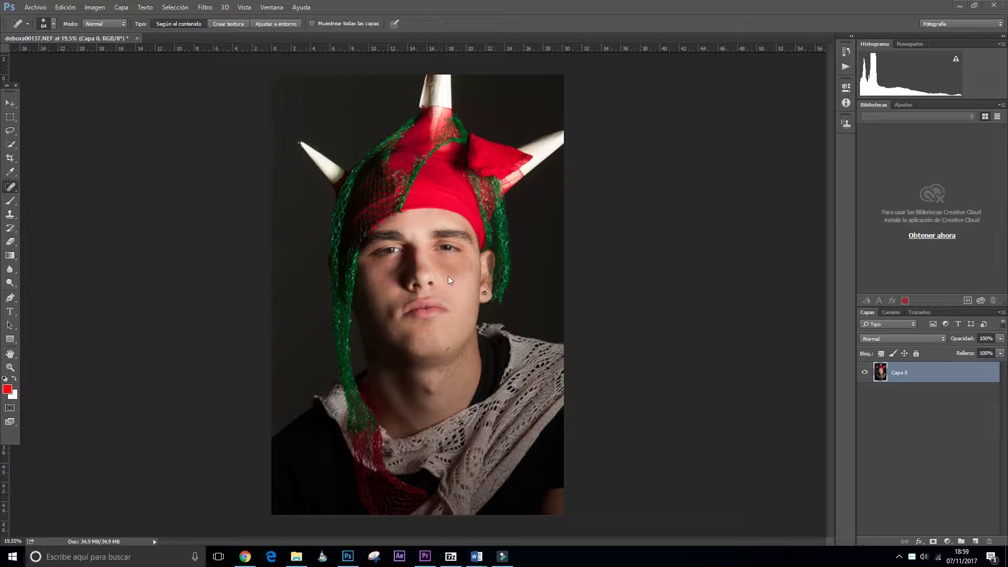
Step: Duplicate Capa 0 twice to create Capa 0 copia and Capa 0 copia 2
{"action": "scroll", "coordinate": [433, 301], "scroll_direction": "up", "scroll_amount": 1}
{"action": "scroll", "coordinate": [432, 299], "scroll_direction": "up", "scroll_amount": 2}
{"action": "scroll", "coordinate": [465, 273], "scroll_direction": "up", "scroll_amount": 2}
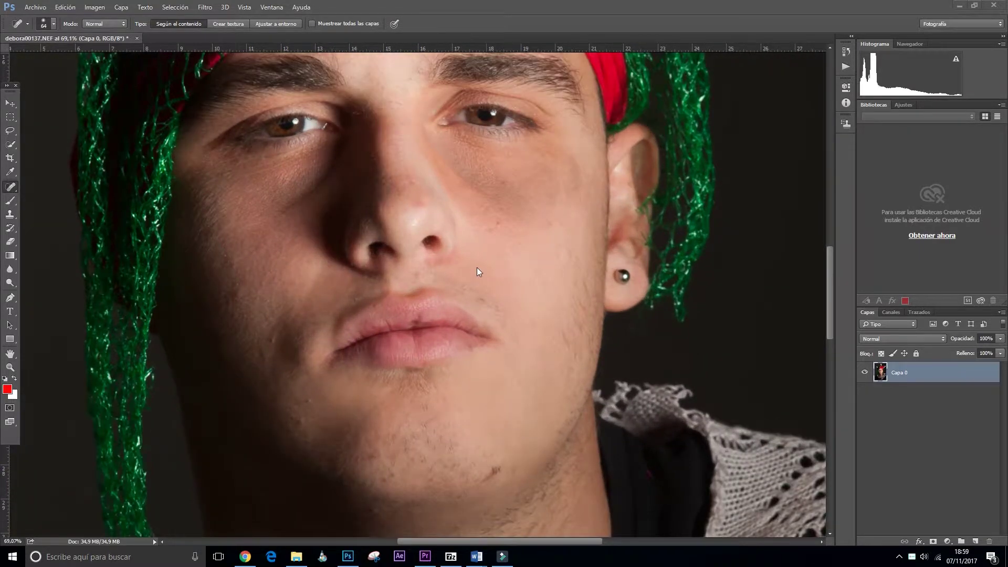
{"action": "scroll", "coordinate": [474, 234], "scroll_direction": "down", "scroll_amount": 1}
{"action": "scroll", "coordinate": [475, 235], "scroll_direction": "down", "scroll_amount": 1}
{"action": "scroll", "coordinate": [475, 234], "scroll_direction": "down", "scroll_amount": 2}
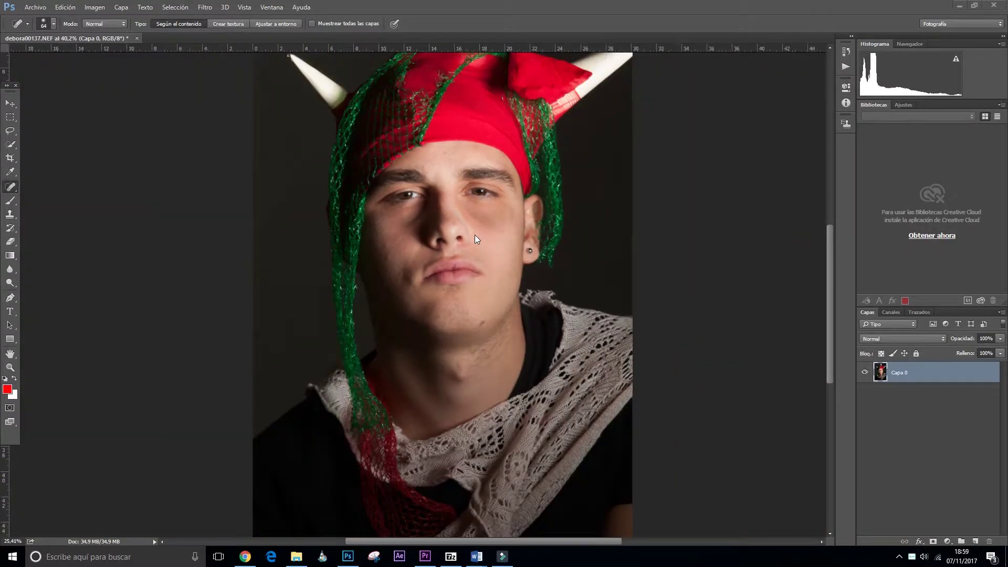
{"action": "scroll", "coordinate": [474, 235], "scroll_direction": "down", "scroll_amount": 2}
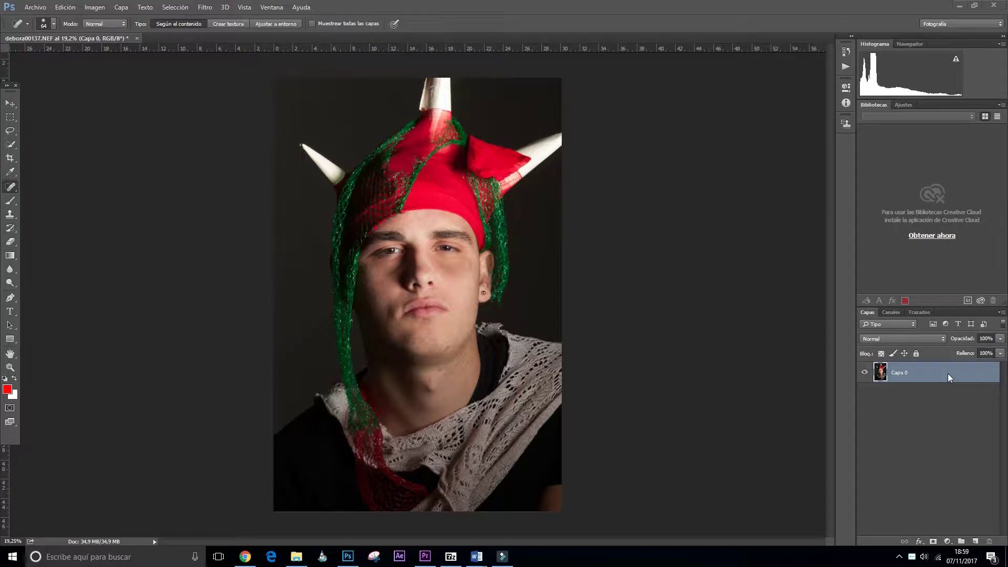
{"action": "left_click", "coordinate": [949, 377]}
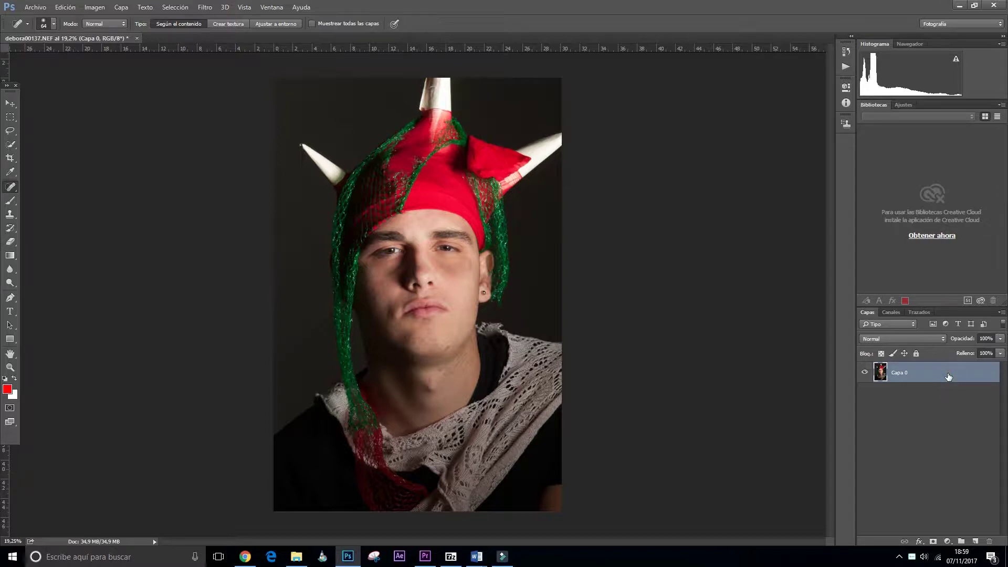
{"action": "key", "text": "ctrl+j"}
{"action": "key", "text": "ctrl+j"}
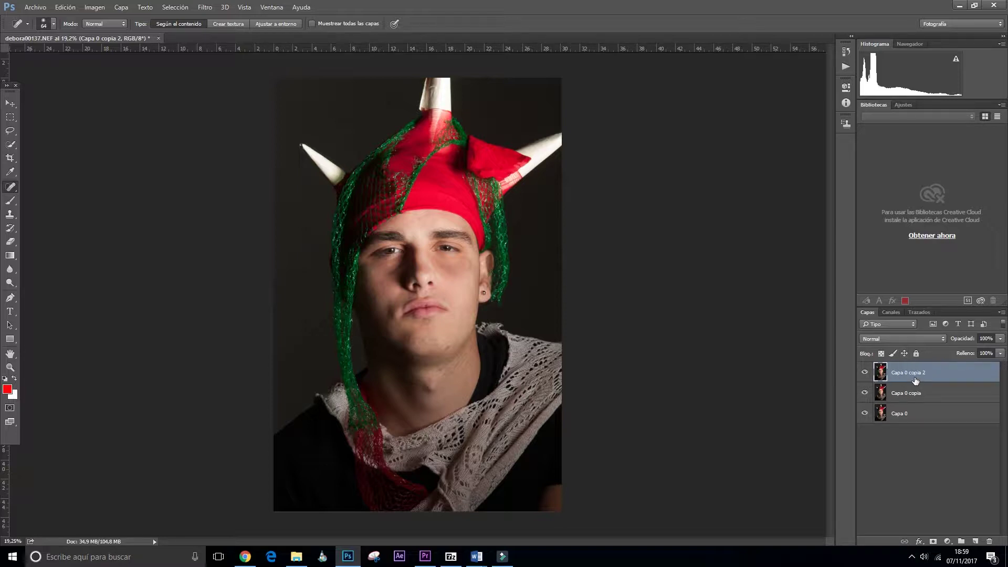
Step: Hide Capa 0 copia 2 and make Capa 0 copia the active layer
{"action": "left_click", "coordinate": [865, 374]}
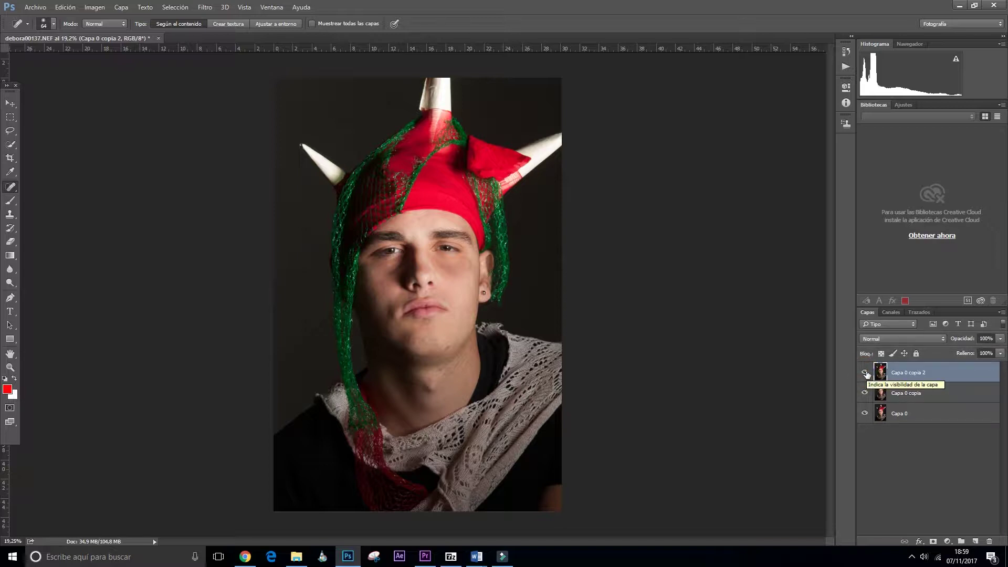
{"action": "left_click", "coordinate": [865, 373]}
{"action": "left_click", "coordinate": [912, 393]}
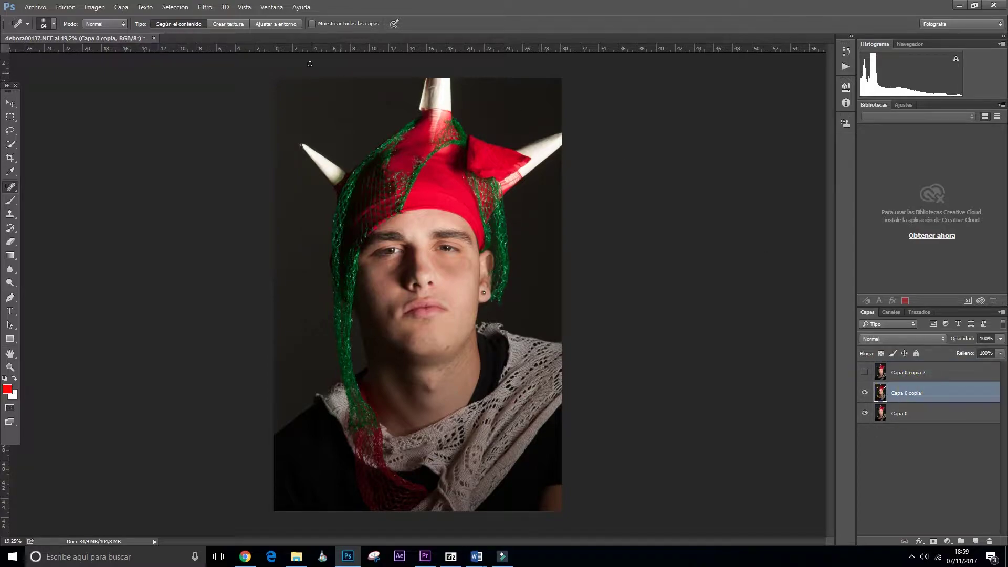
{"action": "left_click", "coordinate": [205, 7]}
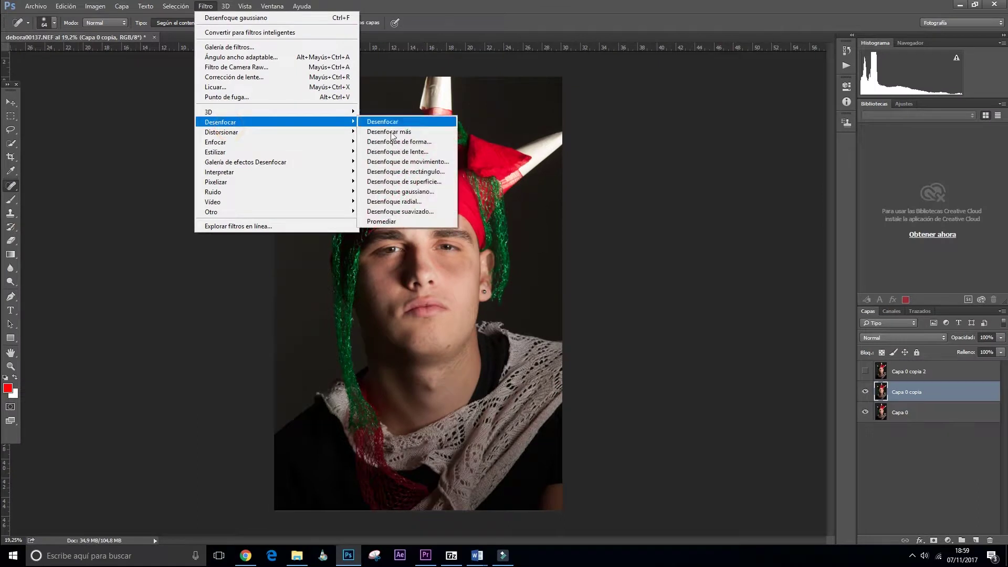
Step: Apply a Gaussian blur with a radius of about 7.6 to Capa 0 copia
{"action": "left_click", "coordinate": [400, 191]}
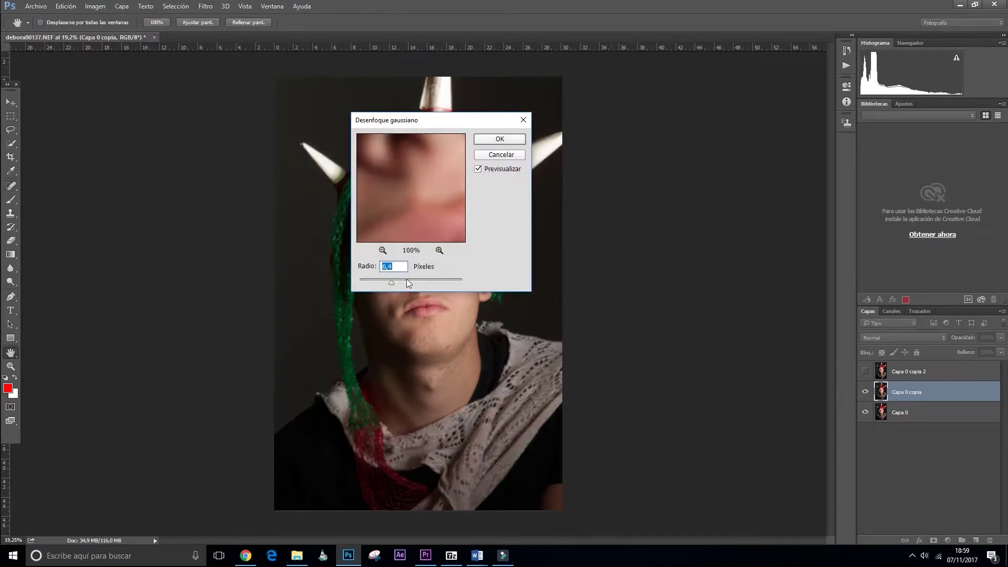
{"action": "left_click_drag", "start_coordinate": [393, 284], "coordinate": [382, 283]}
{"action": "left_click_drag", "start_coordinate": [390, 283], "coordinate": [394, 282]}
{"action": "left_click", "coordinate": [501, 139]}
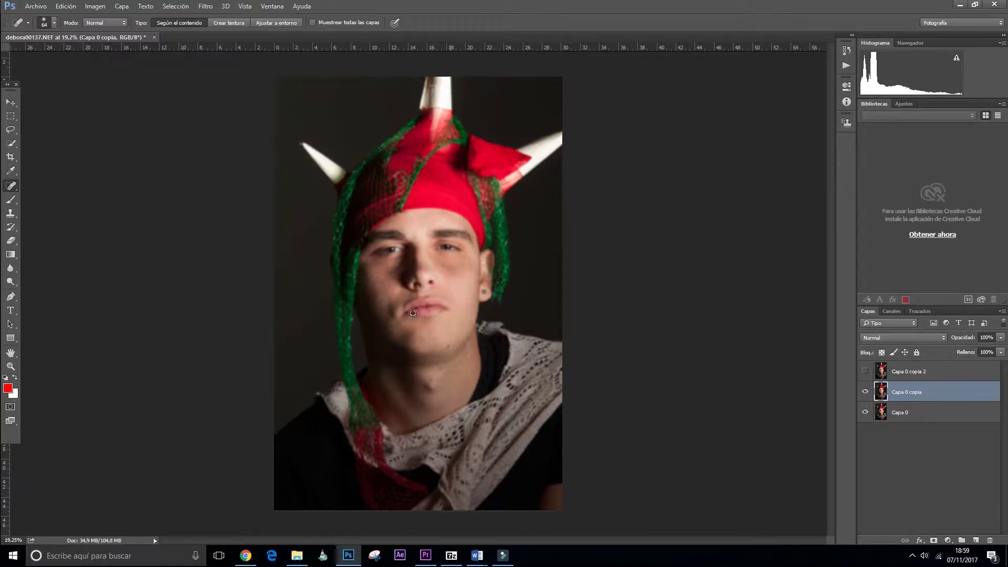
Step: Zoom in and out to inspect the blurred face
{"action": "scroll", "coordinate": [413, 312], "scroll_direction": "up", "scroll_amount": 2}
{"action": "scroll", "coordinate": [412, 313], "scroll_direction": "up", "scroll_amount": 3}
{"action": "scroll", "coordinate": [399, 299], "scroll_direction": "up", "scroll_amount": 3}
{"action": "scroll", "coordinate": [370, 267], "scroll_direction": "up", "scroll_amount": 2}
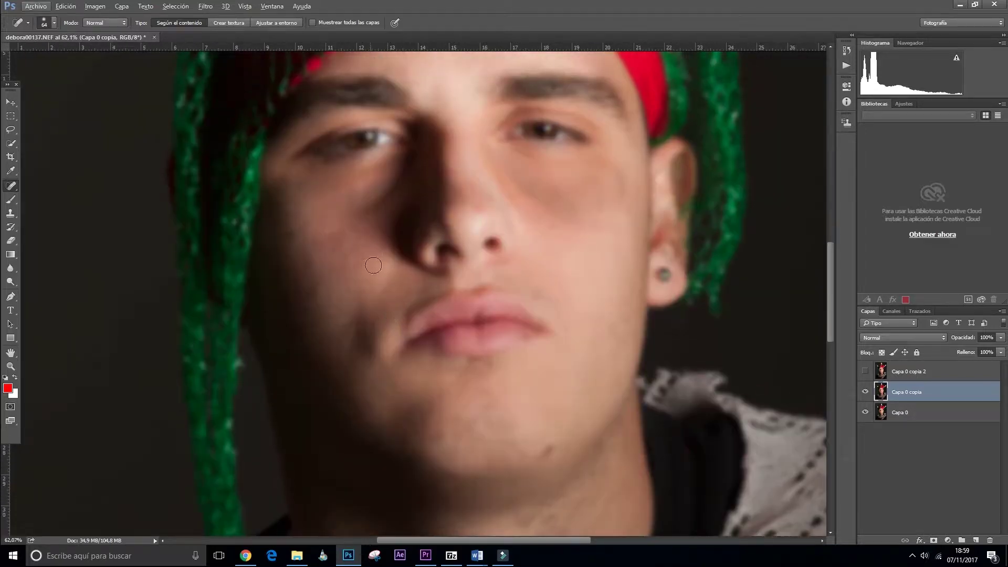
{"action": "scroll", "coordinate": [368, 154], "scroll_direction": "up", "scroll_amount": 4}
{"action": "scroll", "coordinate": [368, 154], "scroll_direction": "up", "scroll_amount": 1}
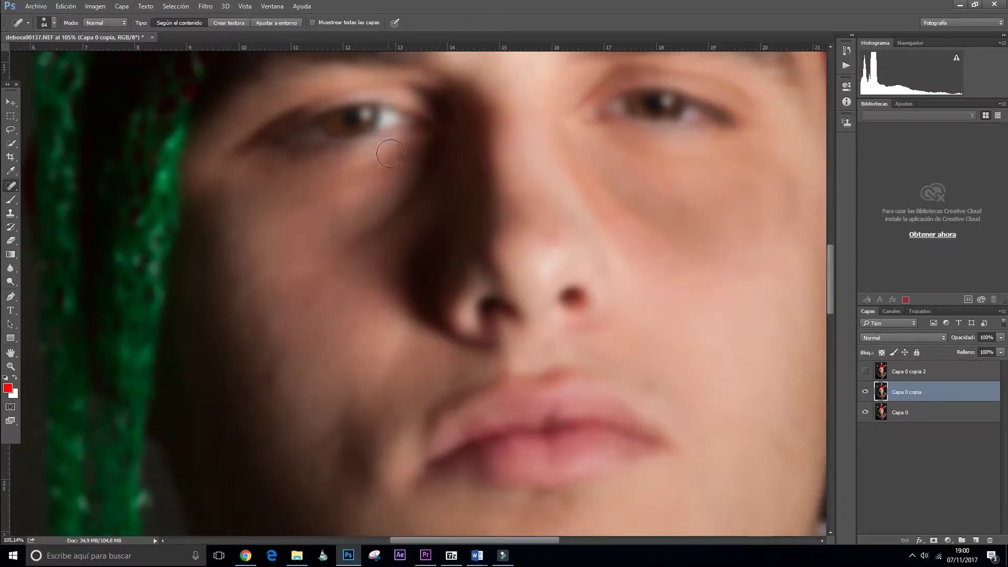
{"action": "scroll", "coordinate": [404, 184], "scroll_direction": "down", "scroll_amount": 3}
{"action": "scroll", "coordinate": [395, 171], "scroll_direction": "down", "scroll_amount": 4}
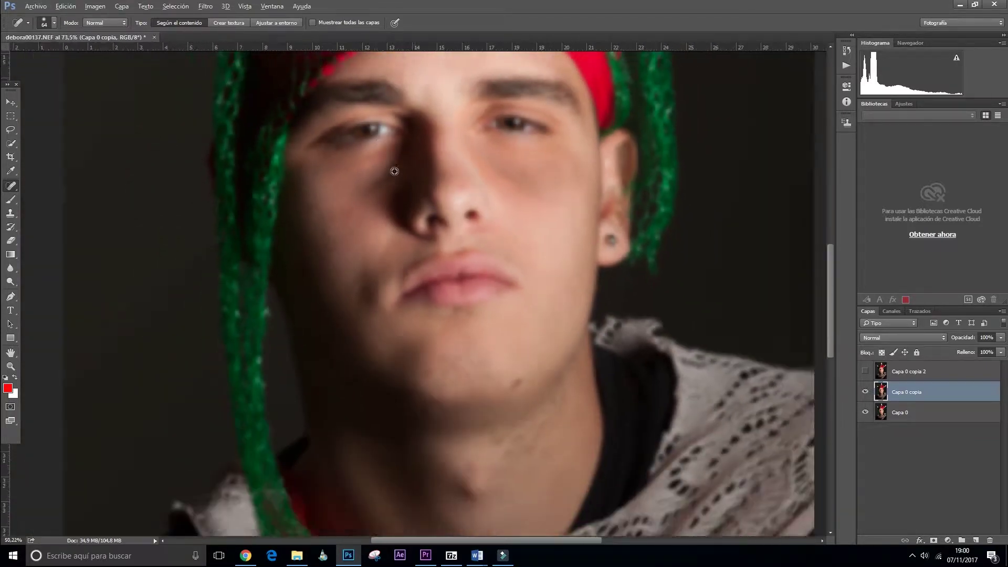
{"action": "scroll", "coordinate": [394, 171], "scroll_direction": "down", "scroll_amount": 3}
{"action": "scroll", "coordinate": [399, 169], "scroll_direction": "down", "scroll_amount": 2}
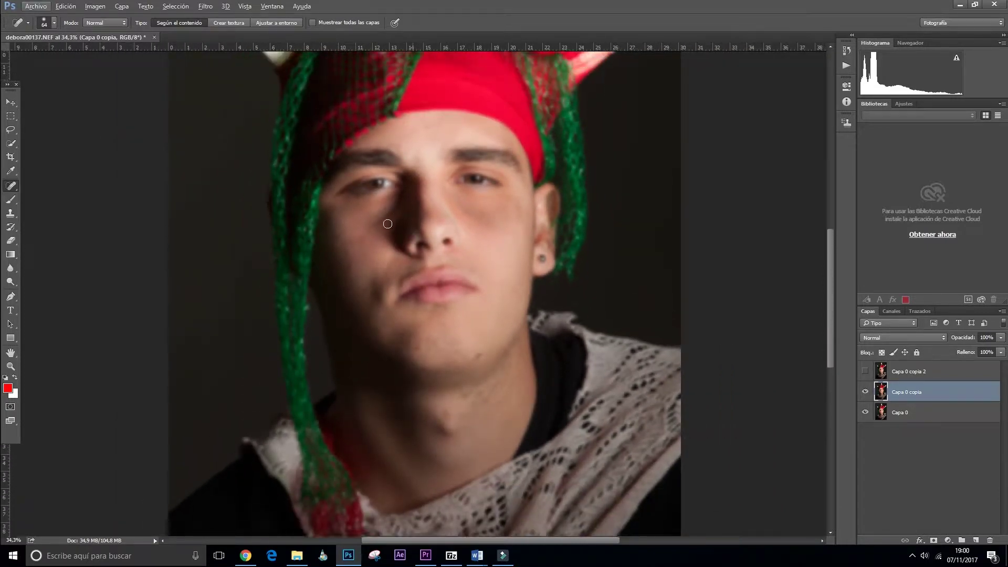
{"action": "scroll", "coordinate": [399, 224], "scroll_direction": "up", "scroll_amount": 1}
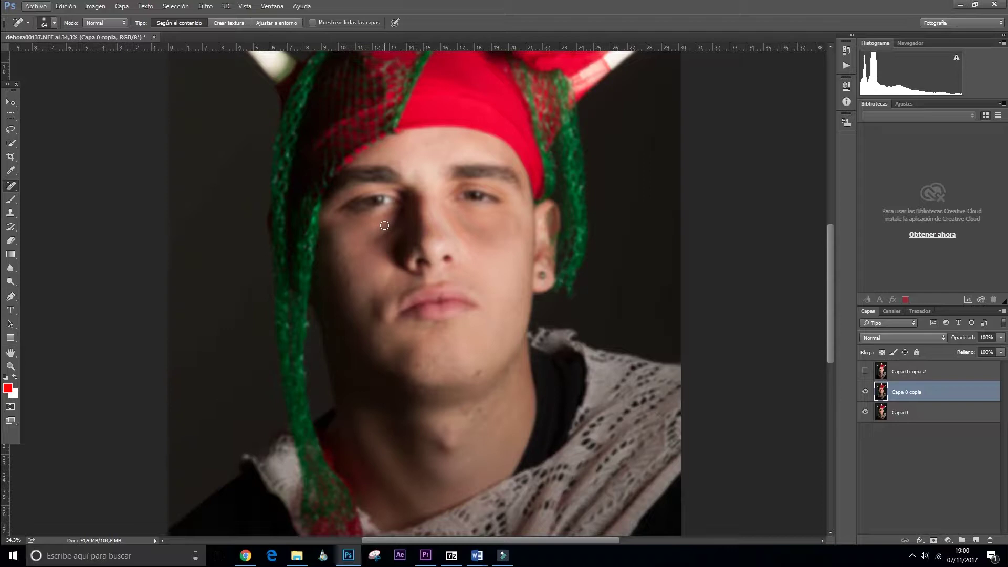
Step: Zoom back out, show Capa 0 copia 2 again and make it active
{"action": "scroll", "coordinate": [496, 207], "scroll_direction": "down", "scroll_amount": 2}
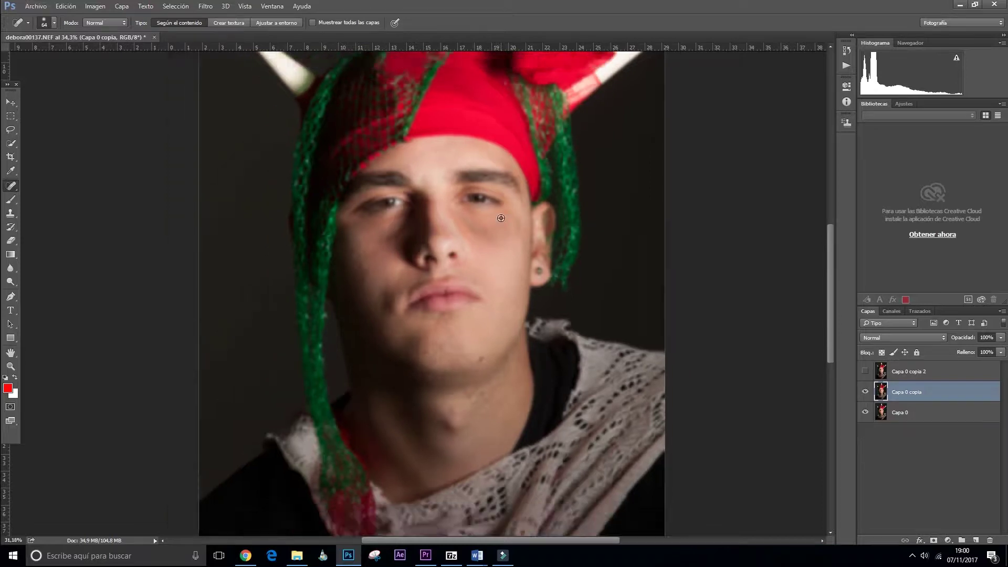
{"action": "scroll", "coordinate": [496, 207], "scroll_direction": "down", "scroll_amount": 1}
{"action": "left_click", "coordinate": [864, 371]}
{"action": "left_click", "coordinate": [926, 374]}
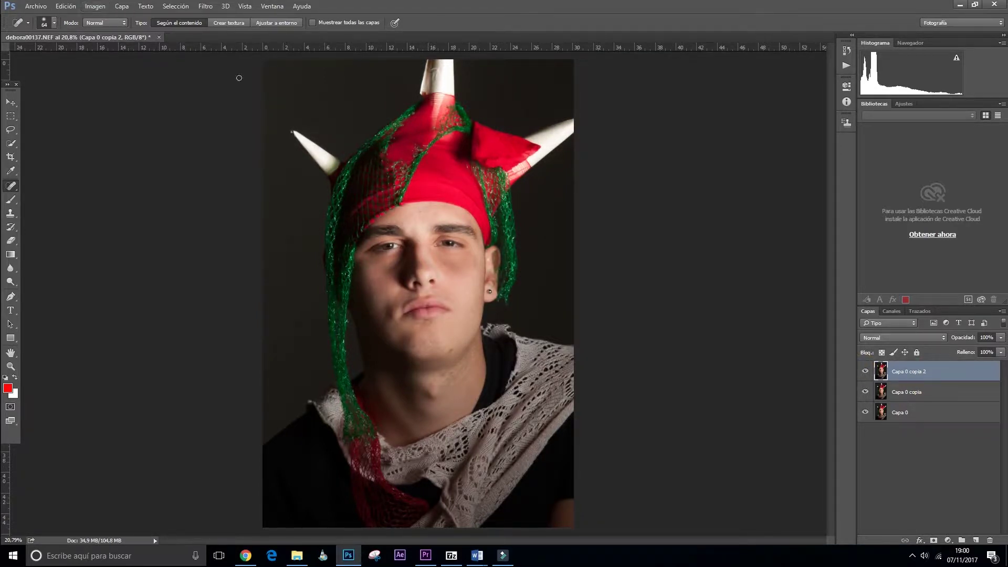
Step: Rename Capa 0 copia to 'color' and Capa 0 copia 2 to 'textura'
{"action": "double_click", "coordinate": [907, 392]}
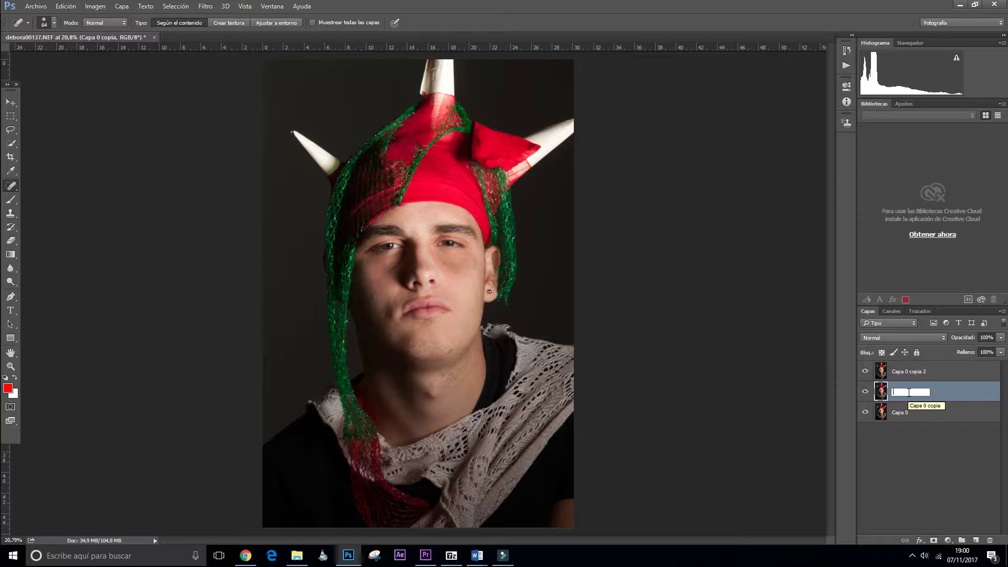
{"action": "type", "text": "olor"}
{"action": "key", "text": "Return"}
{"action": "double_click", "coordinate": [910, 372]}
{"action": "type", "text": "textura"}
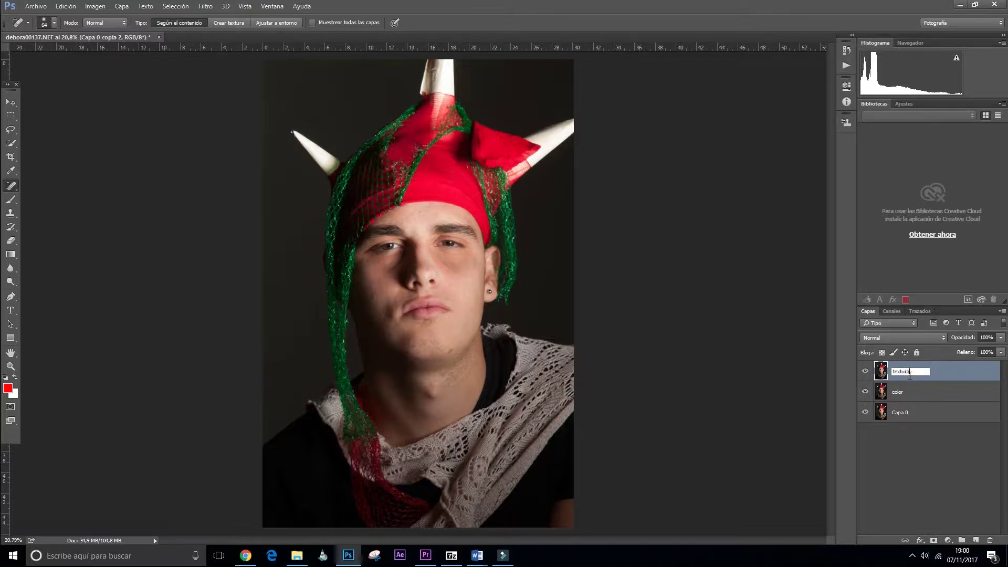
{"action": "key", "text": "Return"}
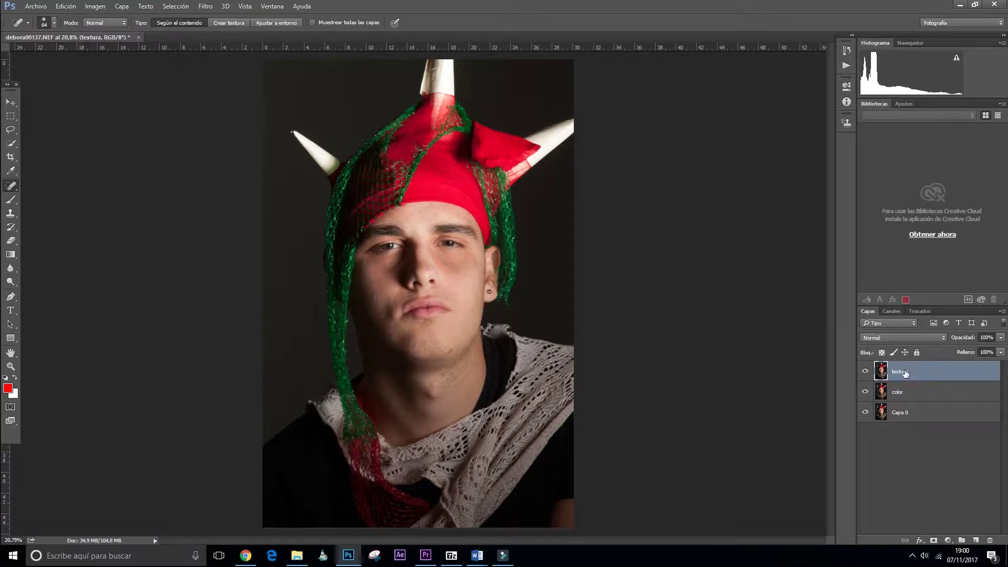
{"action": "left_click", "coordinate": [927, 372]}
Step: Open Aplicar imagen on textura and choose the color layer as source
{"action": "left_click", "coordinate": [102, 7]}
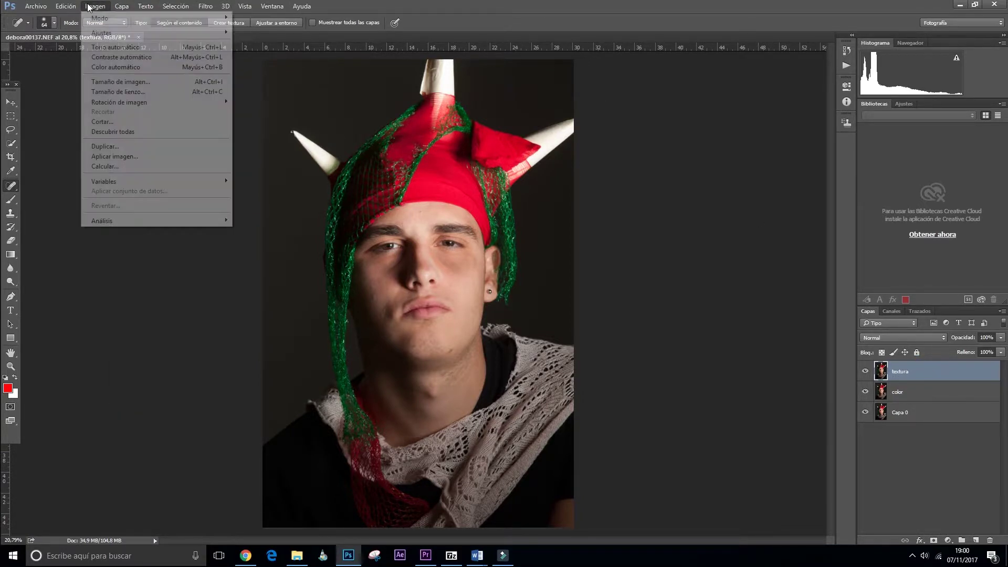
{"action": "left_click", "coordinate": [114, 156]}
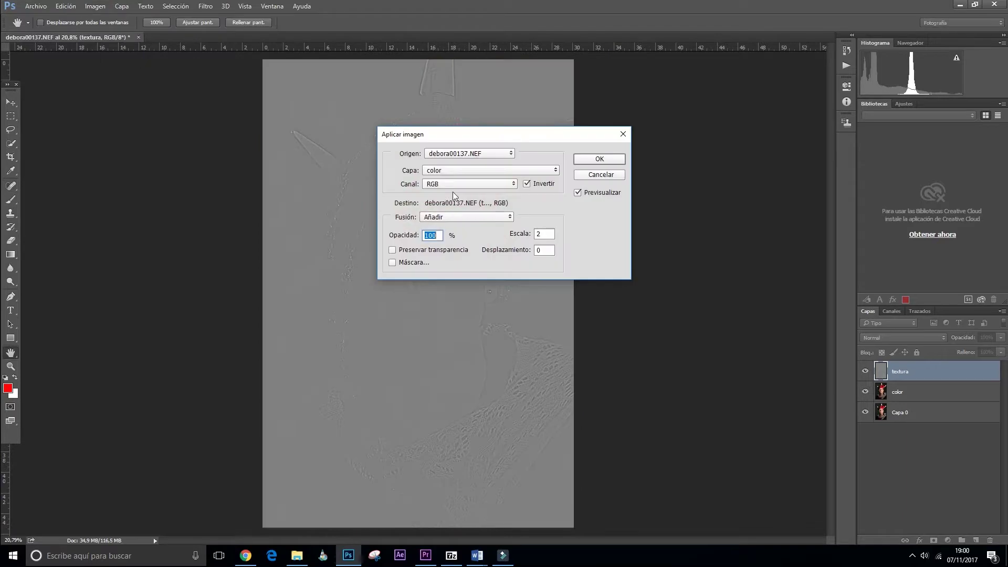
{"action": "left_click", "coordinate": [468, 175]}
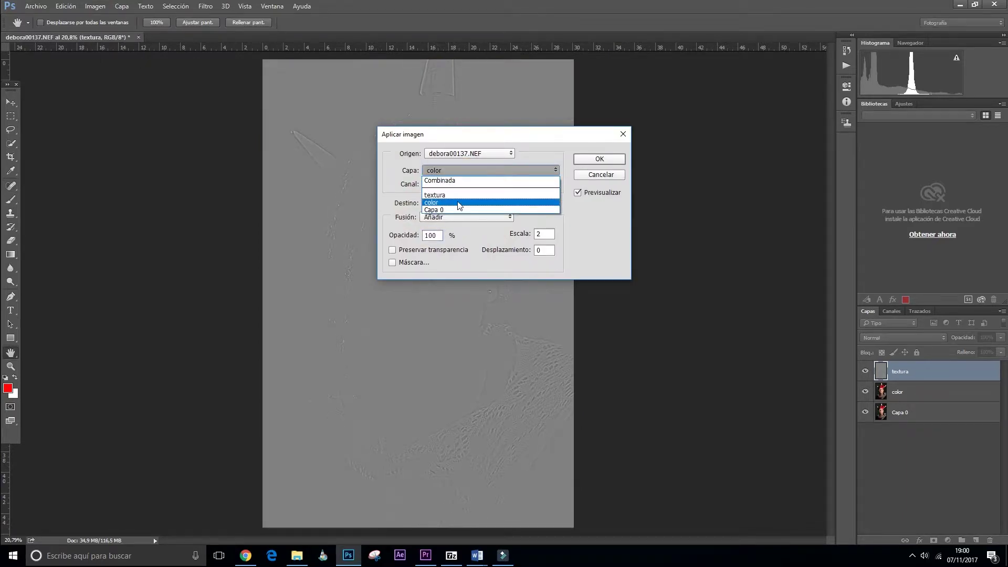
{"action": "left_click", "coordinate": [464, 167]}
{"action": "left_click", "coordinate": [464, 168]}
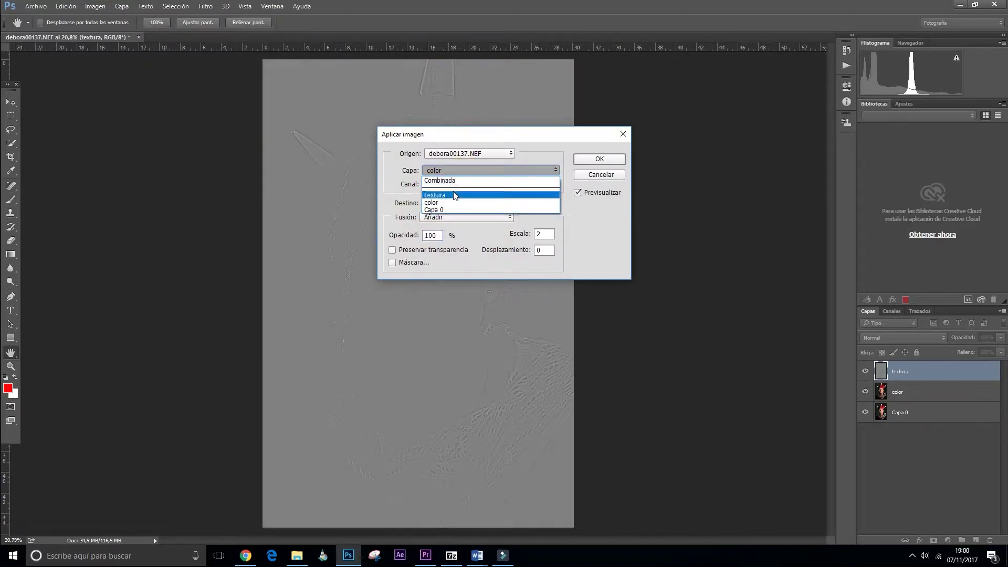
{"action": "left_click", "coordinate": [448, 207]}
{"action": "left_click", "coordinate": [452, 171]}
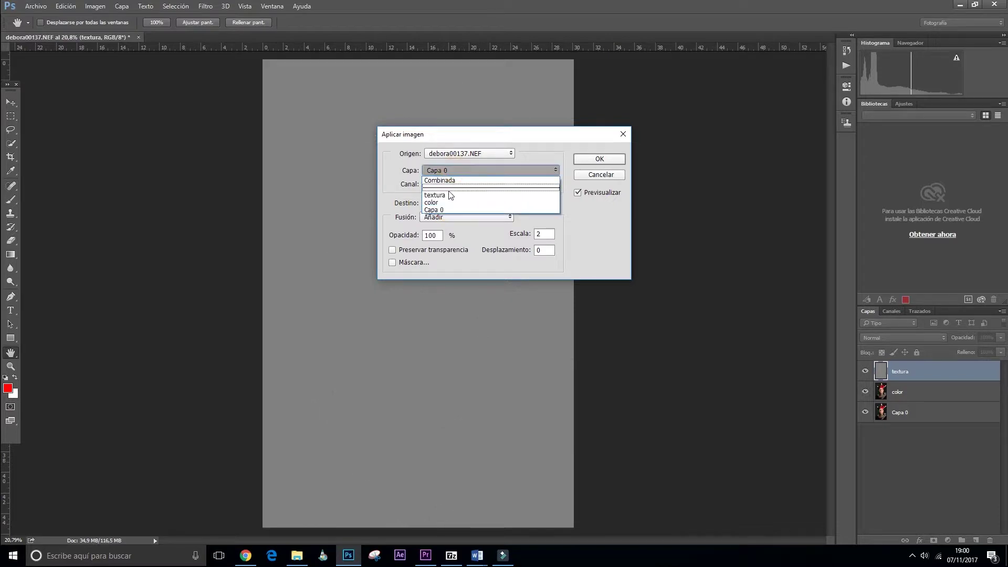
{"action": "left_click", "coordinate": [453, 196]}
{"action": "left_click", "coordinate": [457, 171]}
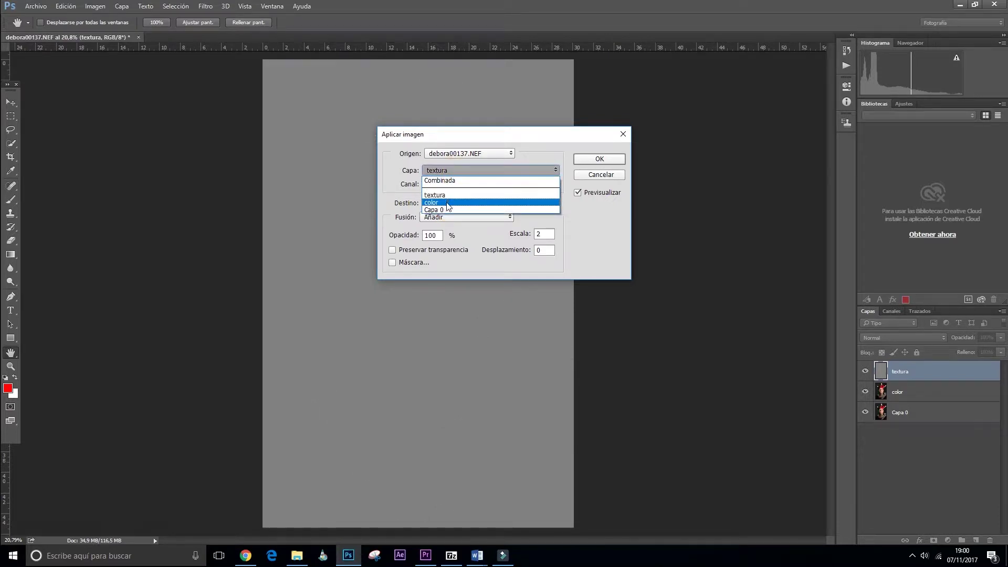
{"action": "left_click", "coordinate": [450, 202]}
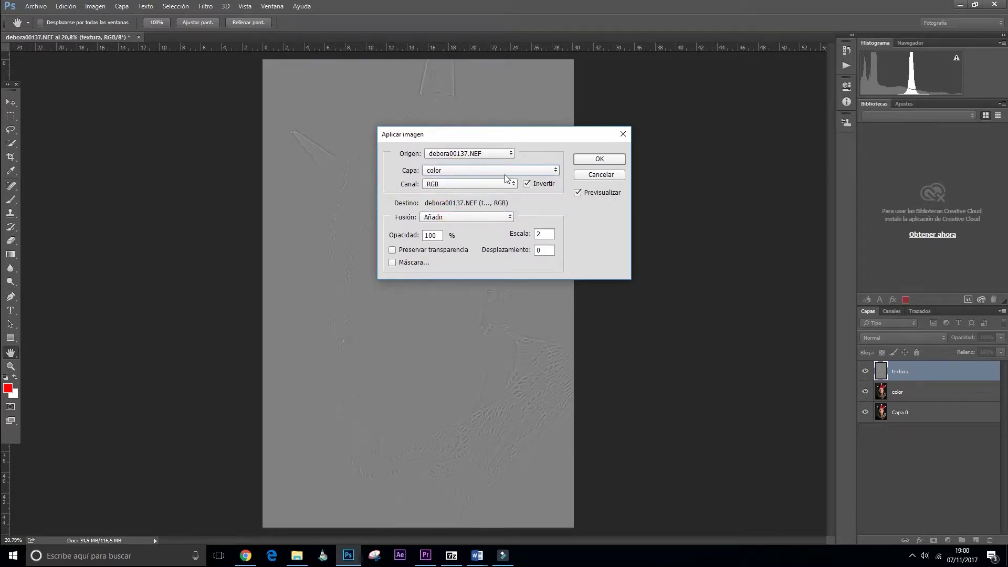
Step: Apply color to textura inverted, with Añadir blending, scale 2 and offset 0
{"action": "left_click", "coordinate": [526, 184]}
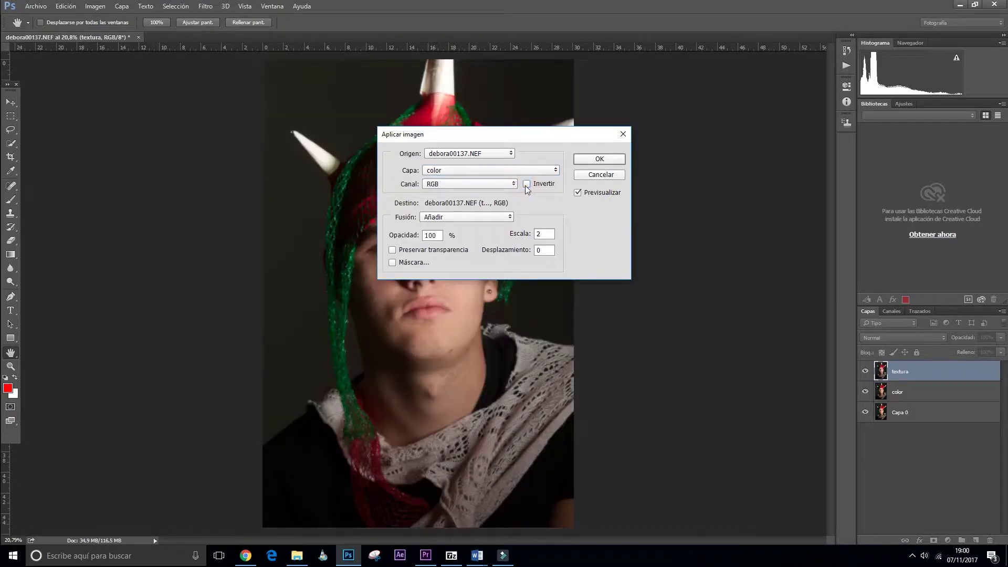
{"action": "left_click", "coordinate": [526, 184]}
{"action": "left_click", "coordinate": [493, 216]}
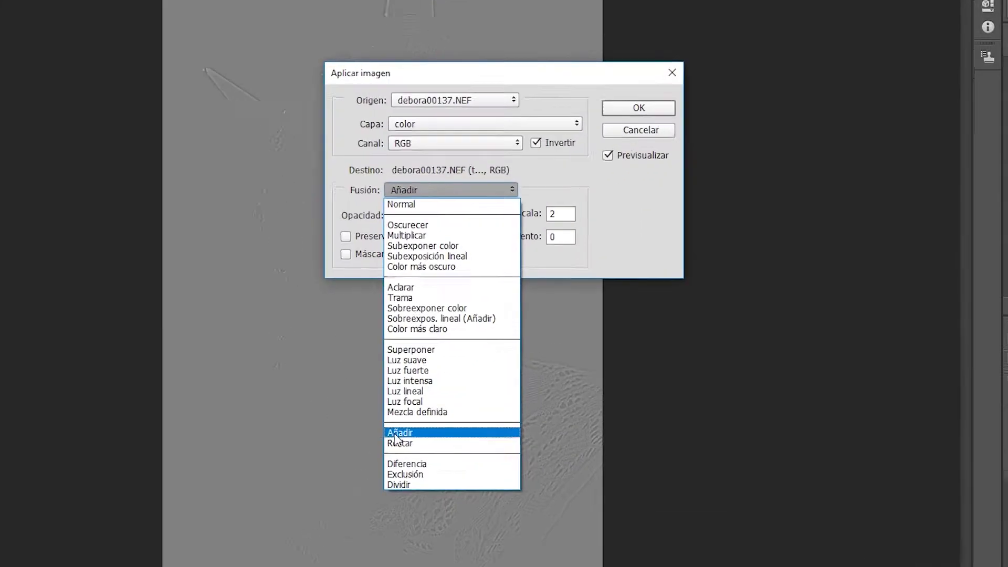
{"action": "left_click", "coordinate": [431, 388]}
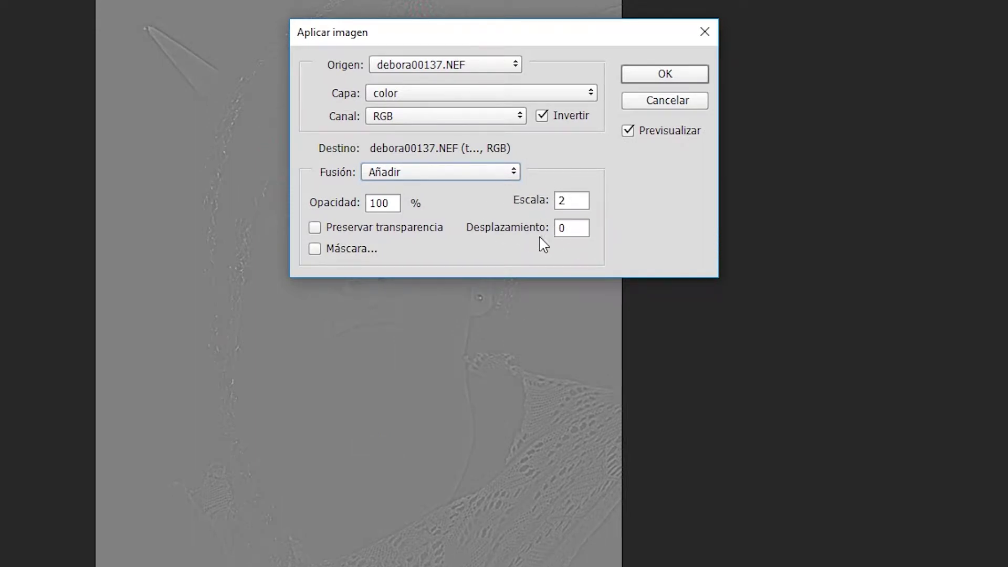
{"action": "left_click", "coordinate": [656, 79]}
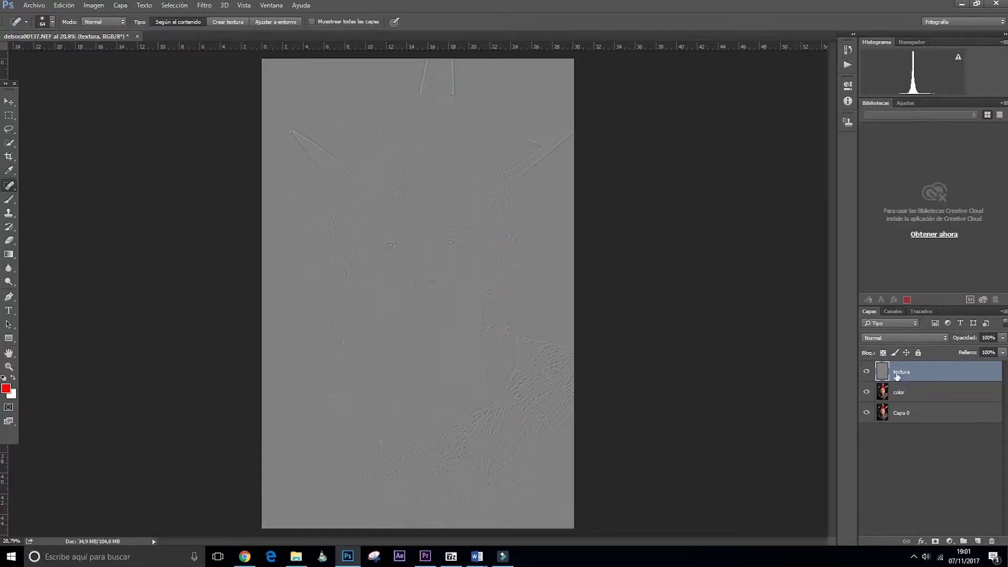
Step: Set textura to Luz lineal blending and group it with color into Grupo 1
{"action": "left_click", "coordinate": [907, 341]}
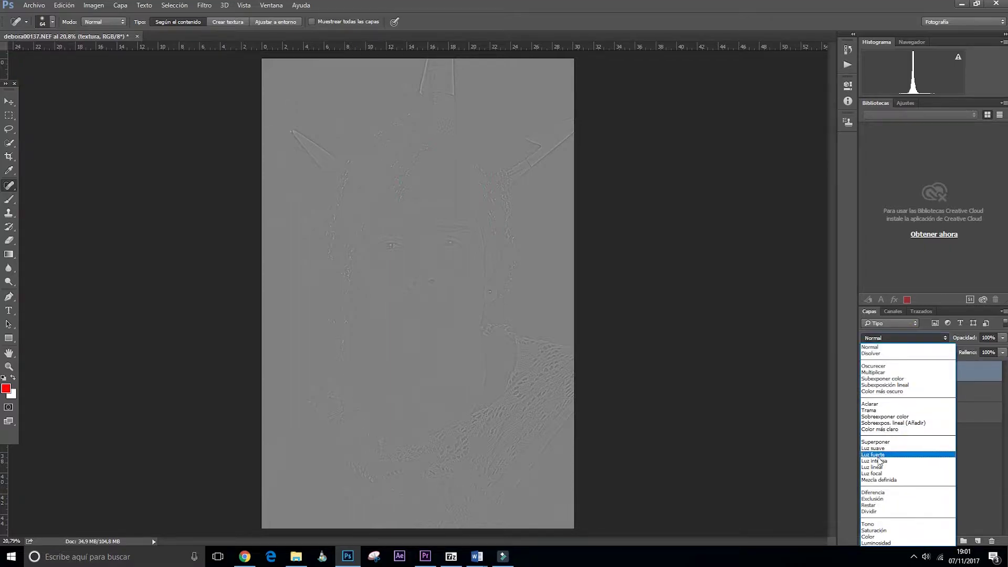
{"action": "left_click", "coordinate": [877, 467]}
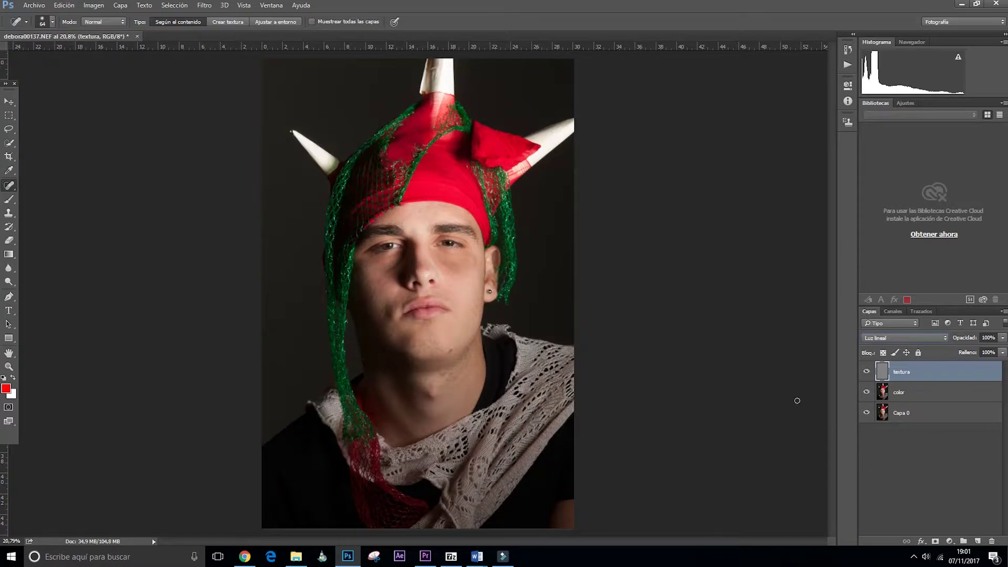
{"action": "left_click", "coordinate": [912, 394], "text": "shift"}
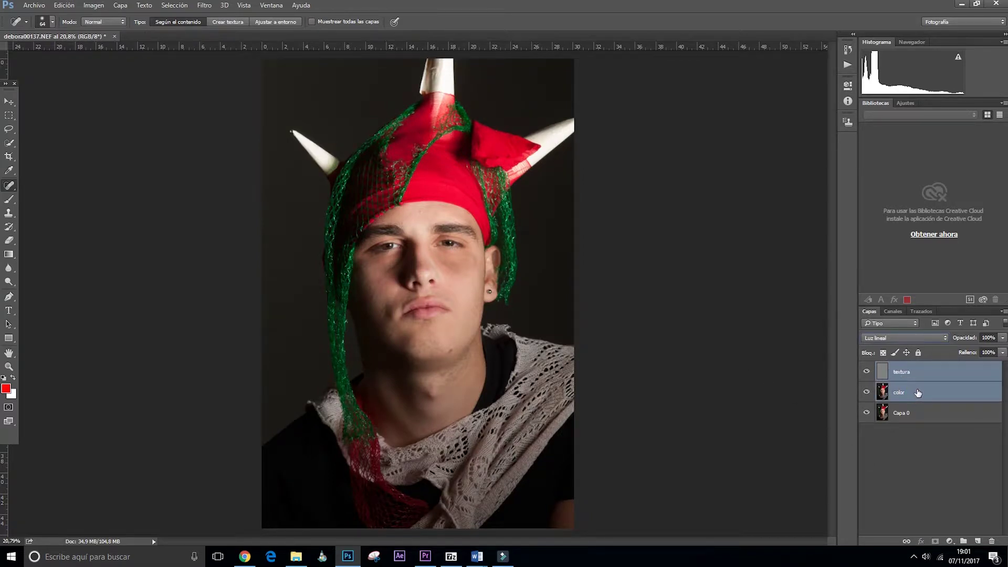
{"action": "key", "text": "ctrl+g"}
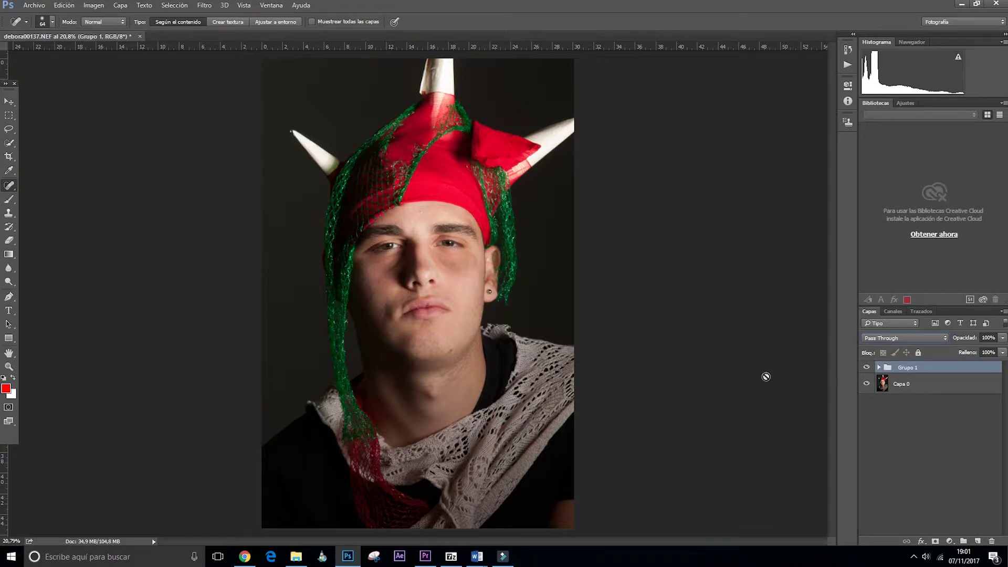
Step: Expand Grupo 1, select the Move tool, and zoom in on the nose and cheeks
{"action": "left_click", "coordinate": [877, 368]}
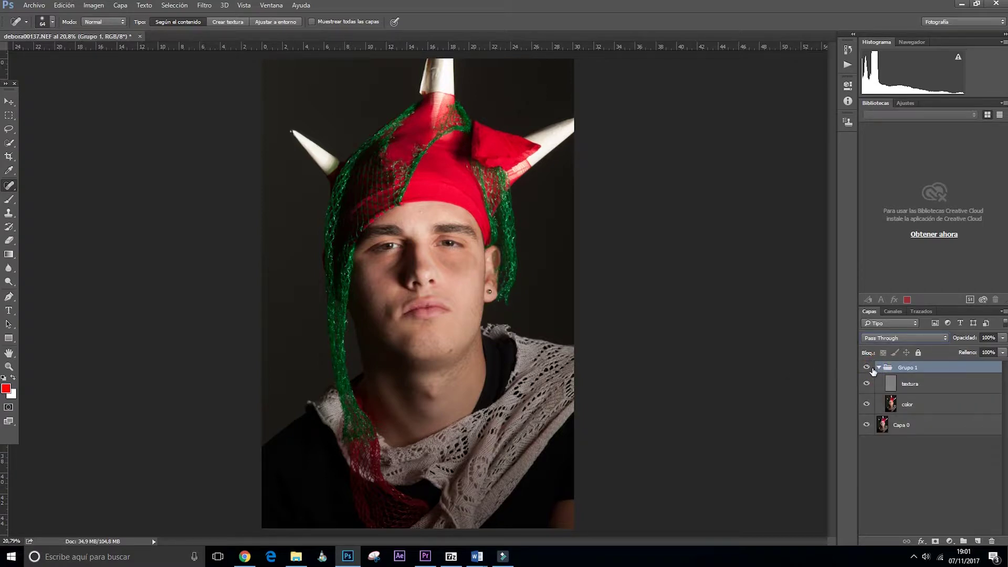
{"action": "key", "text": "alt"}
{"action": "left_click", "coordinate": [13, 101]}
{"action": "scroll", "coordinate": [427, 280], "scroll_direction": "up", "scroll_amount": 2}
{"action": "scroll", "coordinate": [427, 281], "scroll_direction": "up", "scroll_amount": 4}
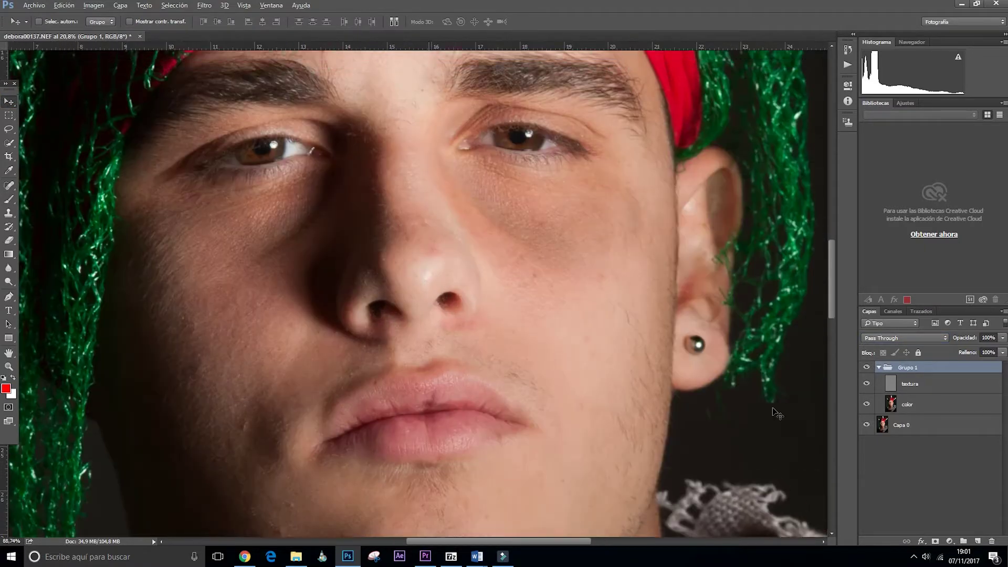
{"action": "scroll", "coordinate": [776, 413], "scroll_direction": "up", "scroll_amount": 2}
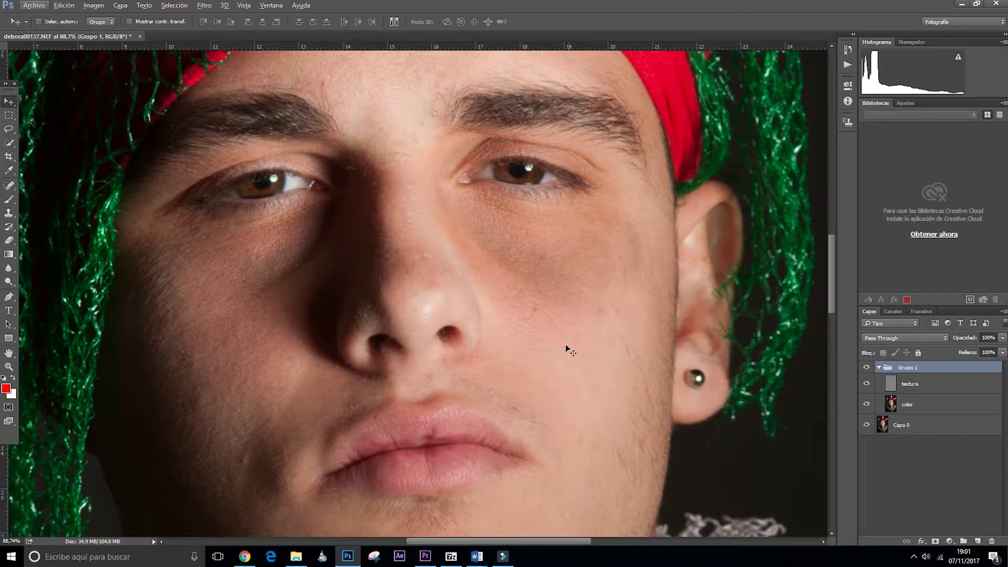
{"action": "scroll", "coordinate": [538, 367], "scroll_direction": "up", "scroll_amount": 3}
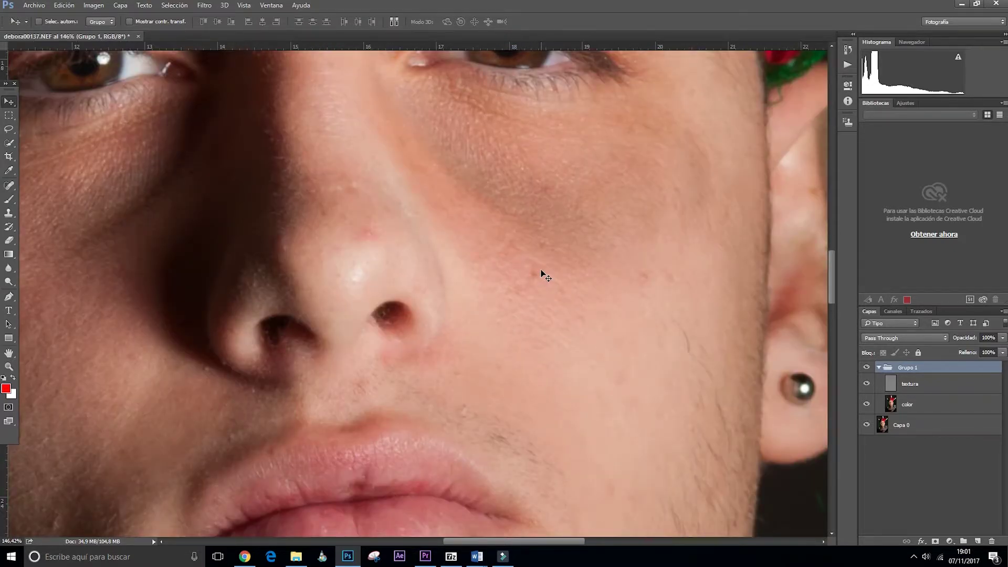
Step: Select textura and choose the Spot Healing Brush, checking its size and hardness
{"action": "left_click", "coordinate": [920, 384]}
{"action": "left_click", "coordinate": [10, 186]}
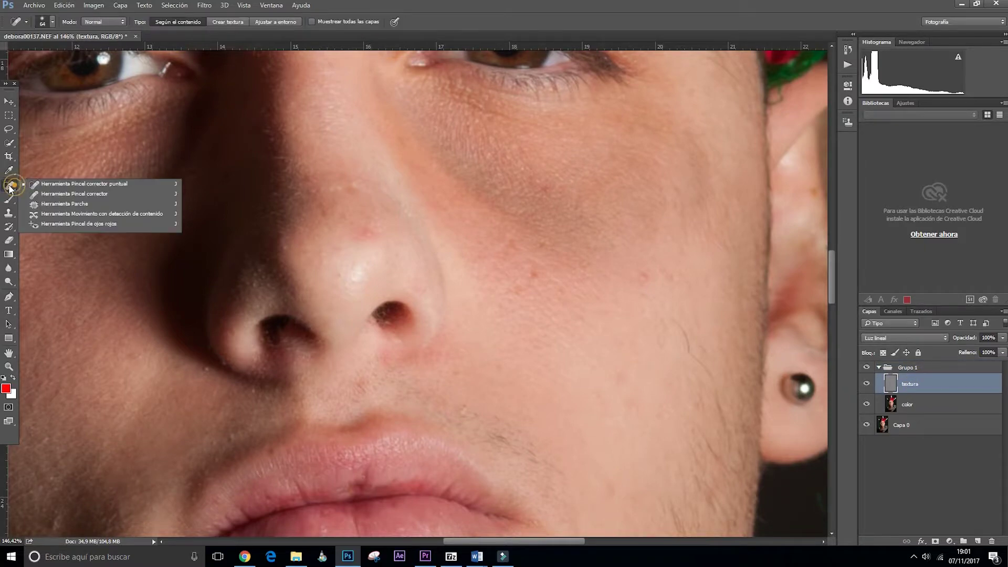
{"action": "left_click", "coordinate": [52, 183]}
{"action": "right_click", "coordinate": [534, 292], "text": "alt"}
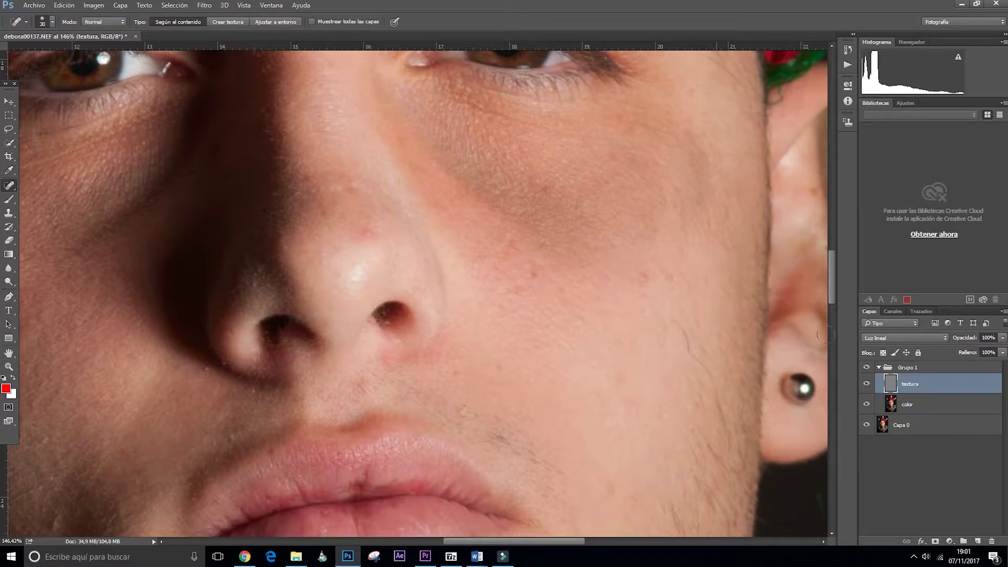
Step: Heal the red cheek blemish right of the nose on the color layer
{"action": "left_click", "coordinate": [908, 404]}
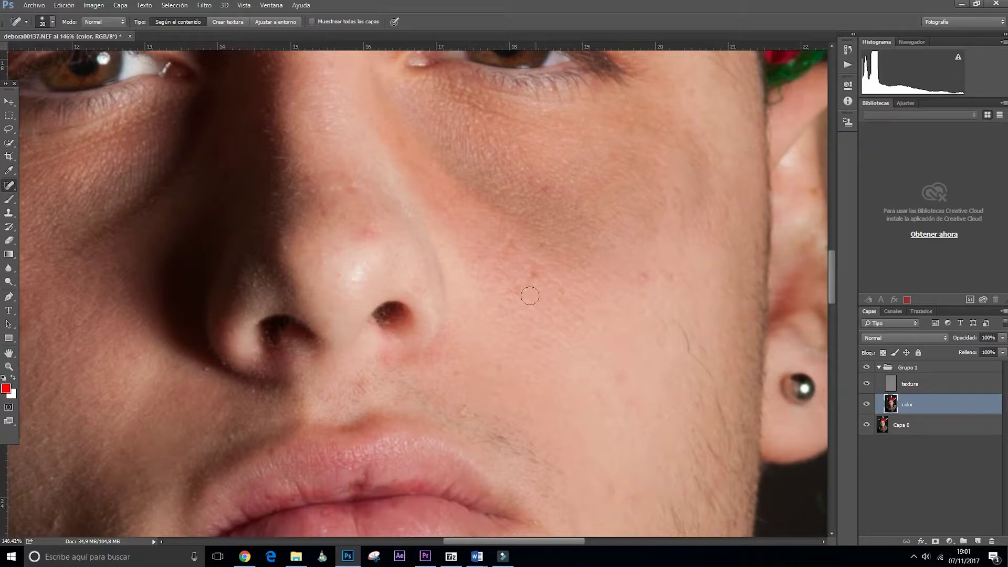
{"action": "left_click", "coordinate": [534, 274]}
{"action": "left_click", "coordinate": [534, 275]}
{"action": "left_click_drag", "start_coordinate": [535, 276], "coordinate": [532, 282]}
Step: Heal the cheek spots on the textura layer, then a remaining blemish on color
{"action": "left_click", "coordinate": [893, 389]}
{"action": "left_click", "coordinate": [534, 275]}
{"action": "left_click", "coordinate": [517, 289]}
{"action": "left_click", "coordinate": [643, 276]}
{"action": "left_click", "coordinate": [544, 185]}
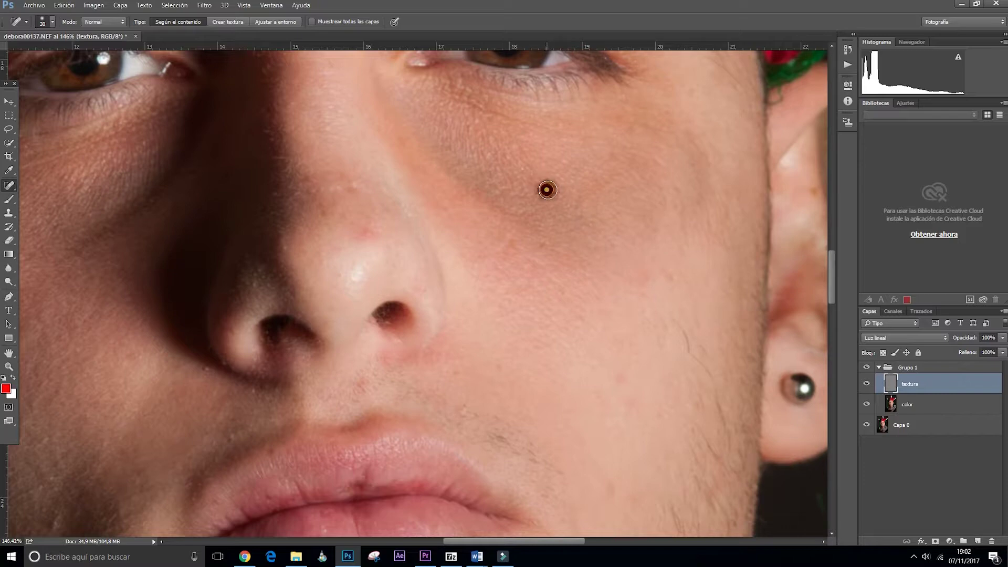
{"action": "left_click", "coordinate": [912, 404]}
{"action": "left_click", "coordinate": [553, 287]}
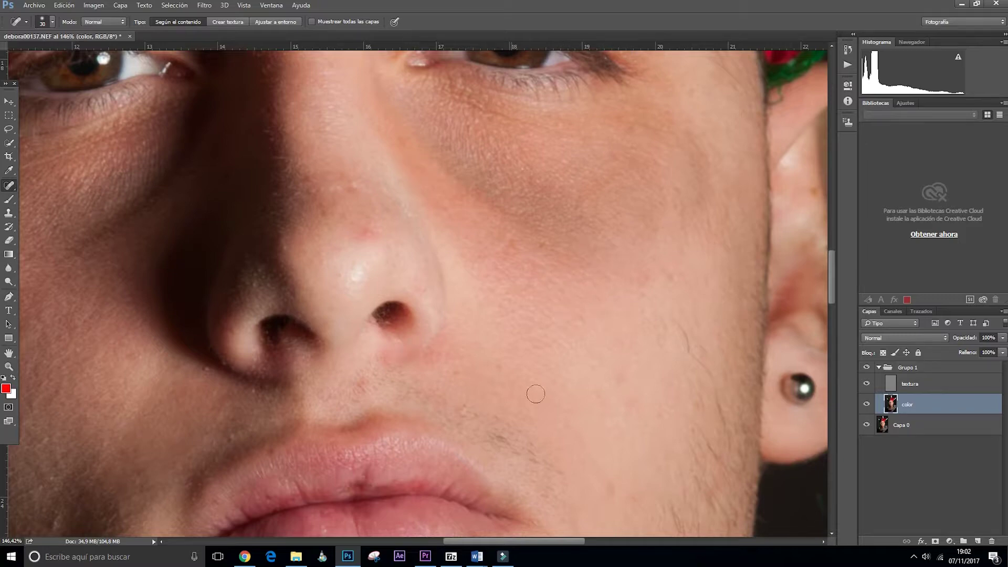
{"action": "scroll", "coordinate": [613, 271], "scroll_direction": "up", "scroll_amount": 1}
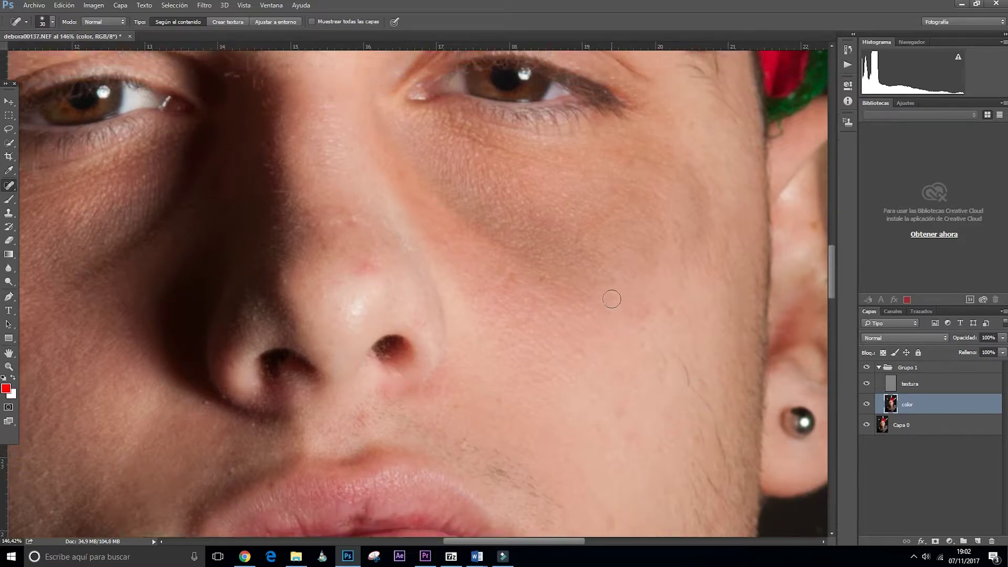
Step: Move the view to the forehead and heal the dark mole and two spots on color
{"action": "scroll", "coordinate": [612, 281], "scroll_direction": "up", "scroll_amount": 2}
{"action": "scroll", "coordinate": [612, 291], "scroll_direction": "up", "scroll_amount": 2}
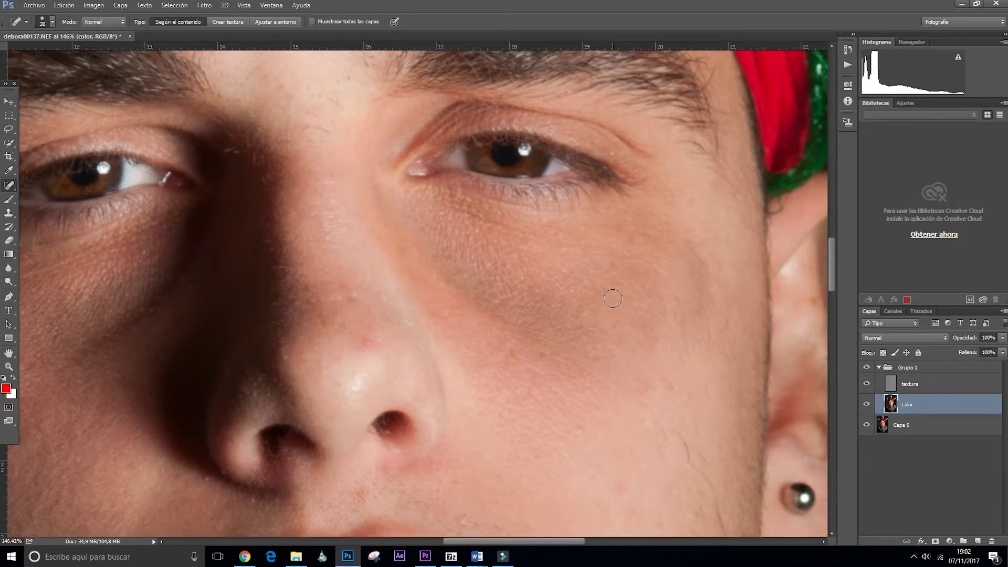
{"action": "scroll", "coordinate": [614, 284], "scroll_direction": "up", "scroll_amount": 1}
{"action": "scroll", "coordinate": [472, 281], "scroll_direction": "up", "scroll_amount": 2}
{"action": "scroll", "coordinate": [446, 268], "scroll_direction": "up", "scroll_amount": 2}
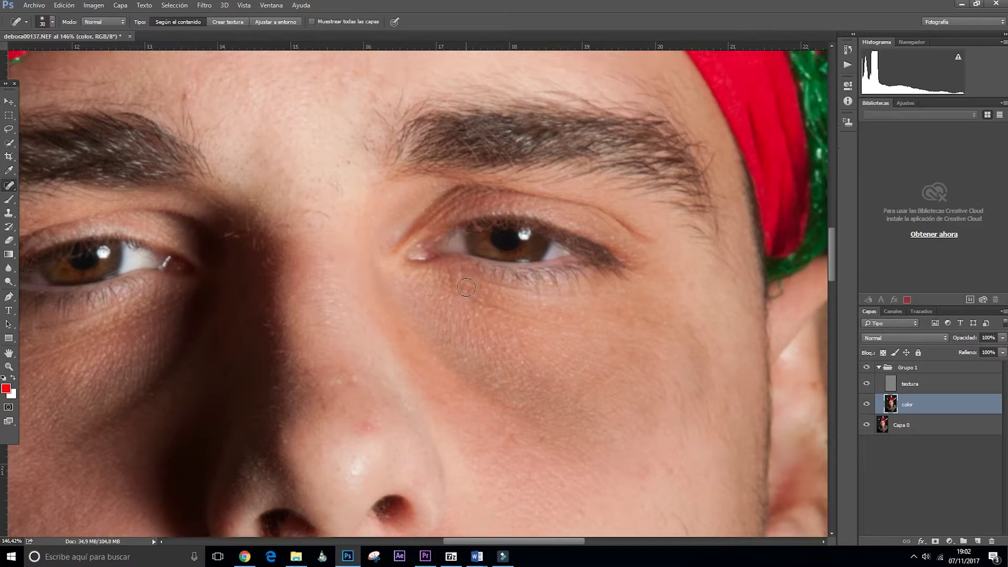
{"action": "scroll", "coordinate": [415, 249], "scroll_direction": "up", "scroll_amount": 2}
{"action": "scroll", "coordinate": [394, 236], "scroll_direction": "up", "scroll_amount": 2}
{"action": "scroll", "coordinate": [368, 212], "scroll_direction": "up", "scroll_amount": 2}
{"action": "scroll", "coordinate": [333, 176], "scroll_direction": "up", "scroll_amount": 2}
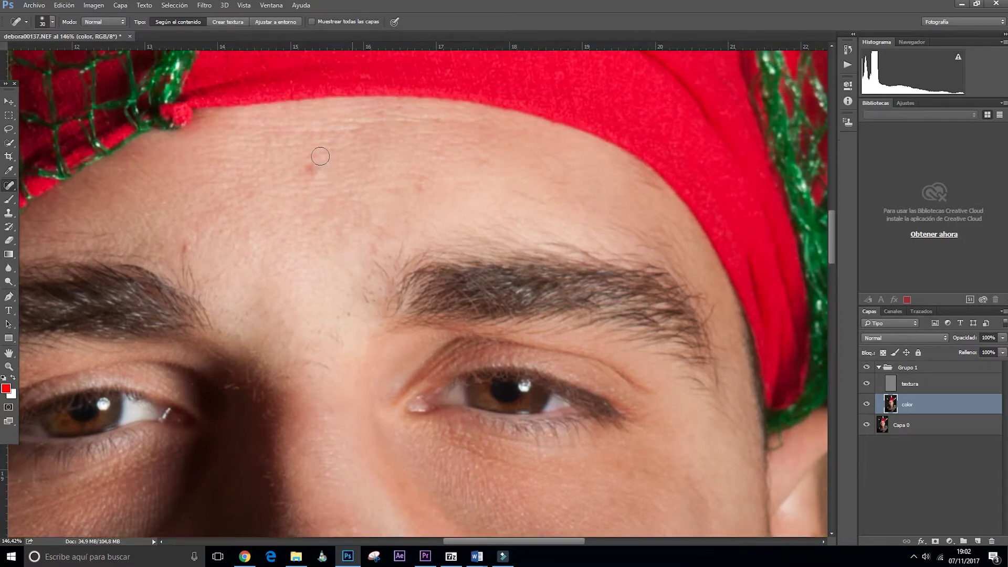
{"action": "scroll", "coordinate": [320, 181], "scroll_direction": "up", "scroll_amount": 2}
{"action": "scroll", "coordinate": [325, 199], "scroll_direction": "up", "scroll_amount": 2}
{"action": "scroll", "coordinate": [328, 205], "scroll_direction": "up", "scroll_amount": 2}
{"action": "scroll", "coordinate": [336, 231], "scroll_direction": "up", "scroll_amount": 2}
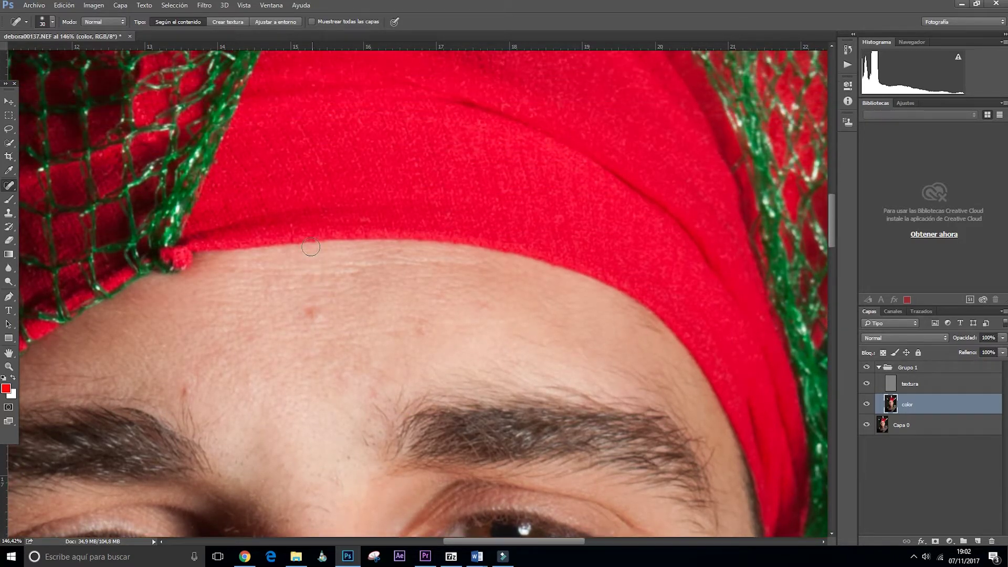
{"action": "scroll", "coordinate": [347, 273], "scroll_direction": "up", "scroll_amount": 2}
{"action": "scroll", "coordinate": [350, 315], "scroll_direction": "up", "scroll_amount": 2}
{"action": "scroll", "coordinate": [350, 335], "scroll_direction": "up", "scroll_amount": 2}
{"action": "scroll", "coordinate": [367, 315], "scroll_direction": "up", "scroll_amount": 2}
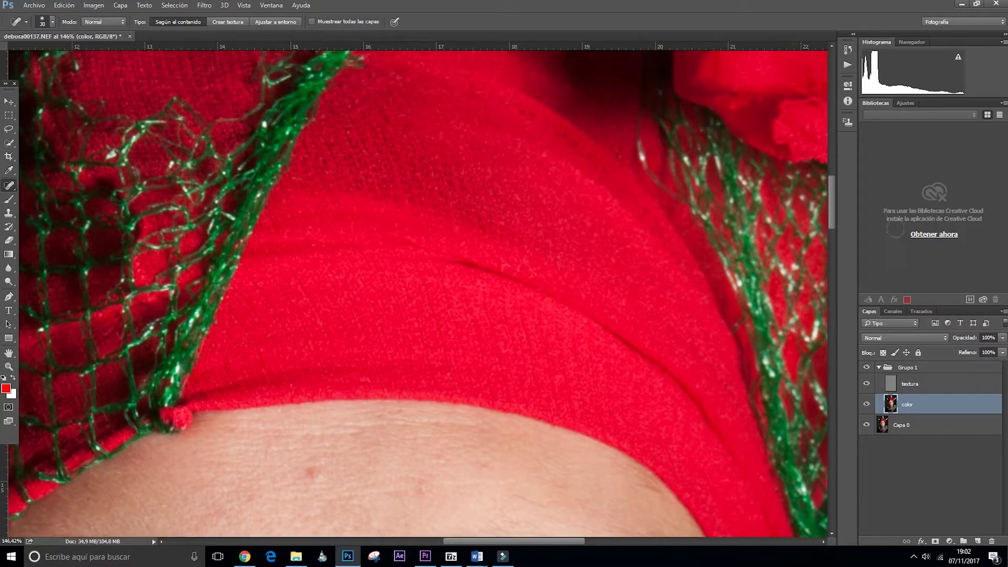
{"action": "left_click_drag", "start_coordinate": [831, 188], "coordinate": [830, 238]}
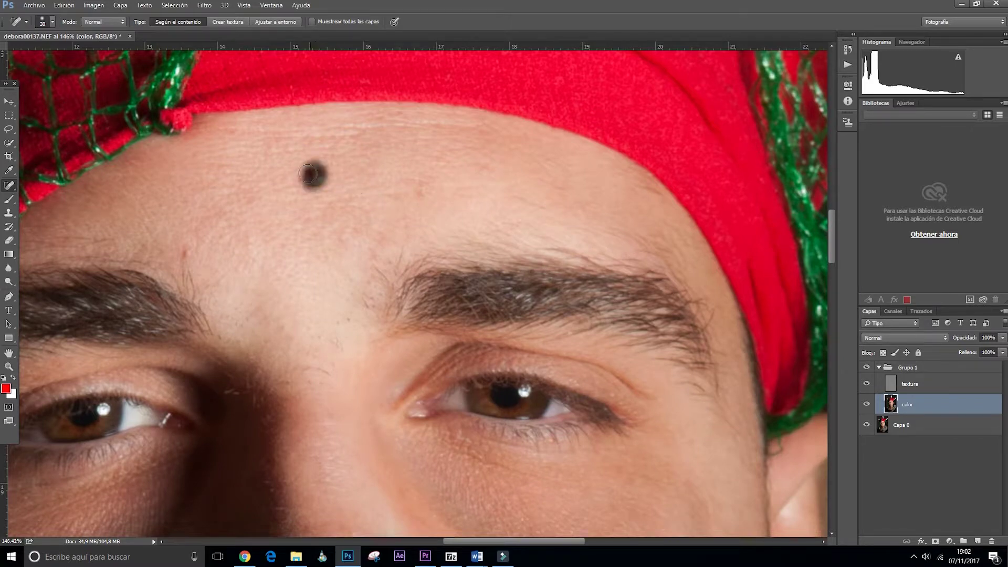
{"action": "left_click", "coordinate": [320, 174]}
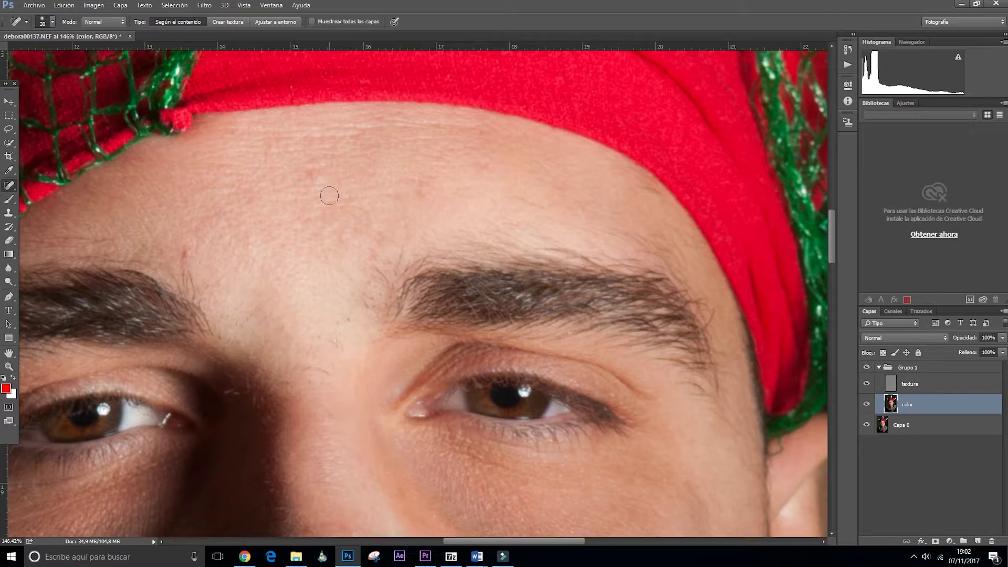
{"action": "left_click", "coordinate": [423, 190]}
{"action": "left_click", "coordinate": [315, 172]}
Step: Heal the forehead spots and a red blemish on the textura layer
{"action": "left_click", "coordinate": [910, 379]}
{"action": "left_click_drag", "start_coordinate": [310, 174], "coordinate": [312, 176]}
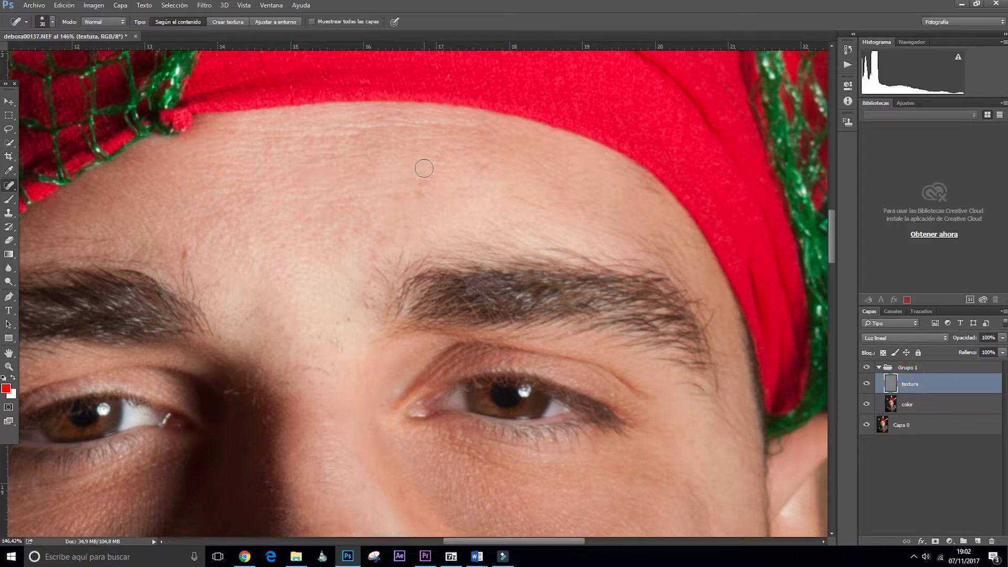
{"action": "left_click", "coordinate": [422, 194]}
{"action": "left_click", "coordinate": [187, 250]}
Step: Back on the color layer, heal the remaining small forehead spots
{"action": "left_click", "coordinate": [926, 404]}
{"action": "left_click", "coordinate": [181, 253]}
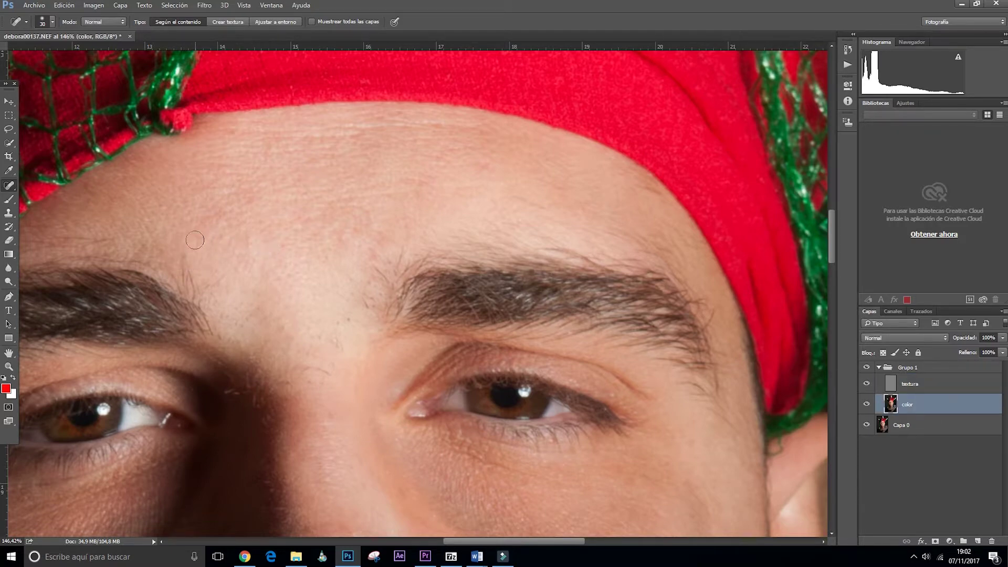
{"action": "left_click", "coordinate": [255, 191]}
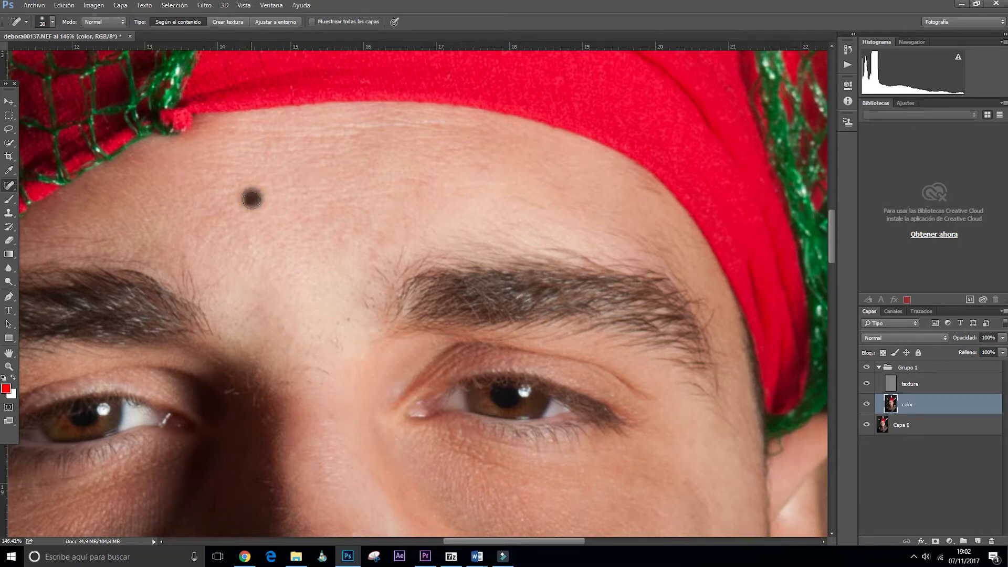
{"action": "left_click", "coordinate": [297, 273]}
{"action": "scroll", "coordinate": [297, 273], "scroll_direction": "down", "scroll_amount": 2}
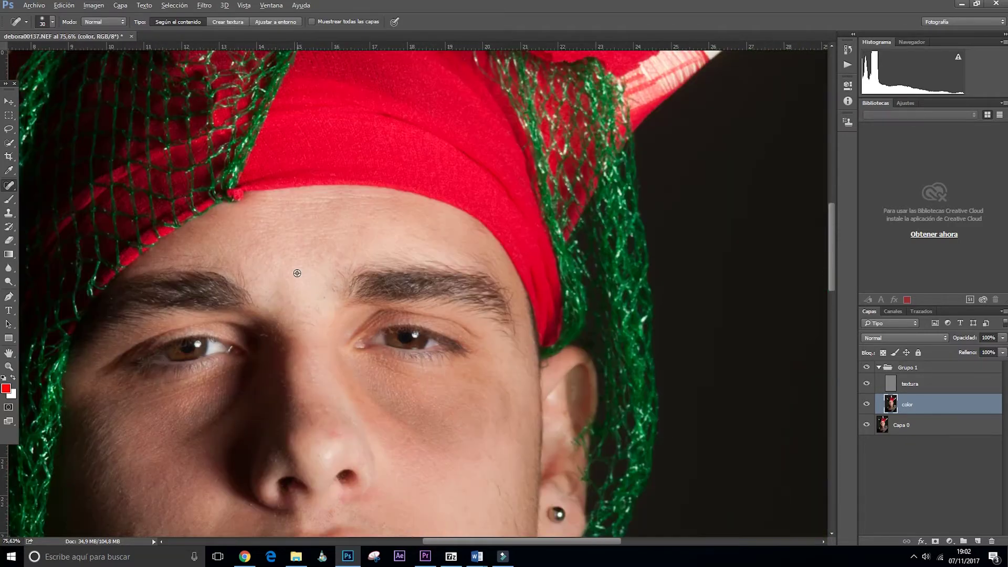
{"action": "scroll", "coordinate": [298, 273], "scroll_direction": "down", "scroll_amount": 1}
{"action": "scroll", "coordinate": [297, 273], "scroll_direction": "down", "scroll_amount": 1}
{"action": "scroll", "coordinate": [297, 273], "scroll_direction": "down", "scroll_amount": 1}
{"action": "scroll", "coordinate": [325, 439], "scroll_direction": "up", "scroll_amount": 1}
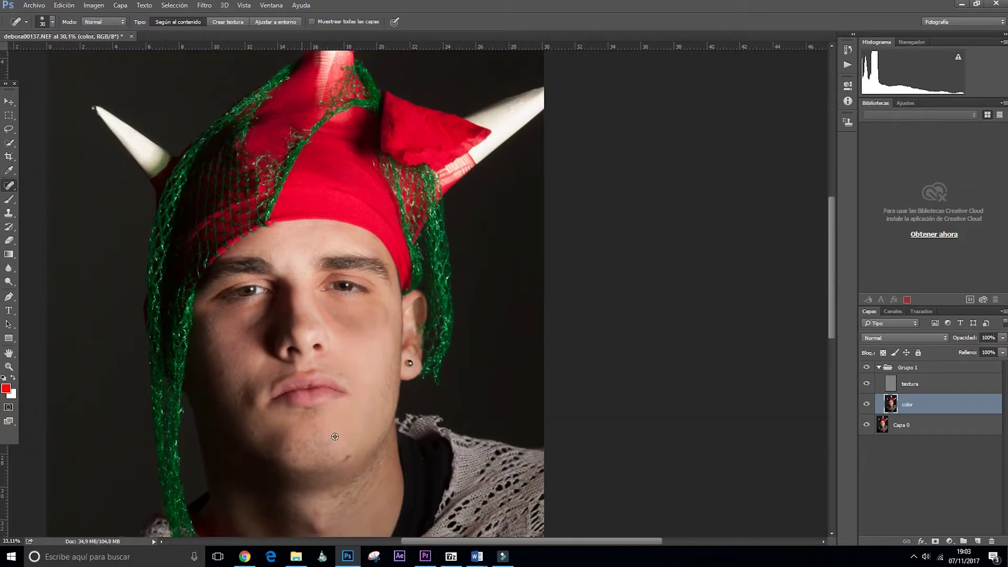
{"action": "scroll", "coordinate": [360, 432], "scroll_direction": "up", "scroll_amount": 2}
{"action": "scroll", "coordinate": [360, 432], "scroll_direction": "up", "scroll_amount": 1}
{"action": "scroll", "coordinate": [360, 432], "scroll_direction": "down", "scroll_amount": 2}
{"action": "scroll", "coordinate": [362, 430], "scroll_direction": "down", "scroll_amount": 2}
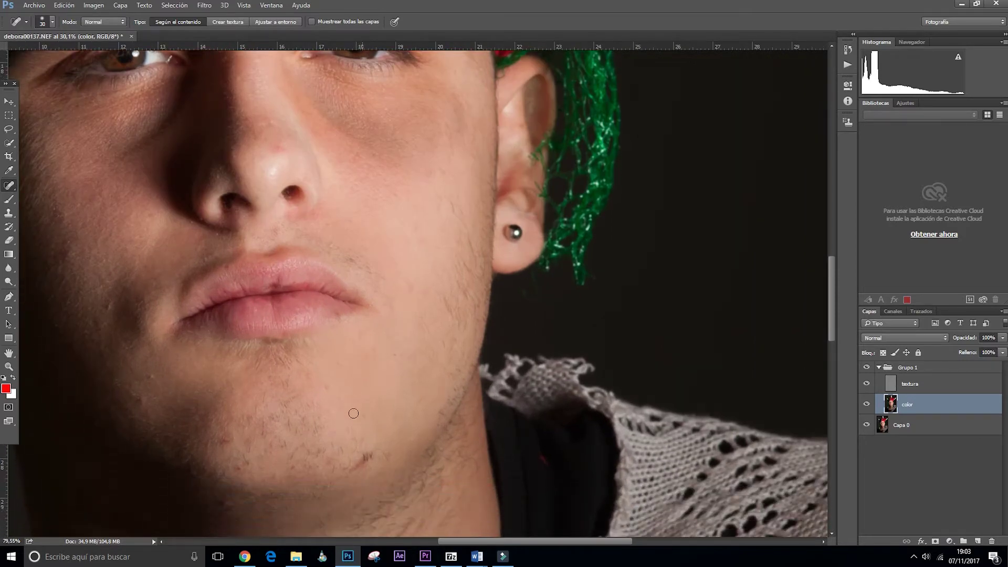
{"action": "scroll", "coordinate": [362, 429], "scroll_direction": "down", "scroll_amount": 2}
{"action": "scroll", "coordinate": [363, 427], "scroll_direction": "down", "scroll_amount": 2}
{"action": "scroll", "coordinate": [365, 430], "scroll_direction": "up", "scroll_amount": 1}
{"action": "scroll", "coordinate": [366, 434], "scroll_direction": "up", "scroll_amount": 3}
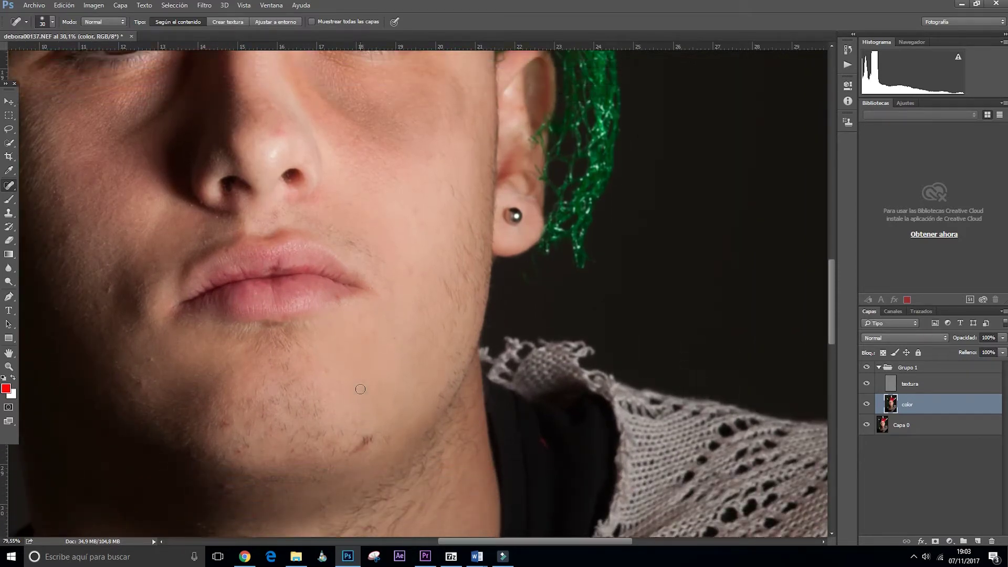
{"action": "scroll", "coordinate": [369, 440], "scroll_direction": "up", "scroll_amount": 2}
{"action": "scroll", "coordinate": [372, 447], "scroll_direction": "up", "scroll_amount": 2}
{"action": "scroll", "coordinate": [371, 447], "scroll_direction": "up", "scroll_amount": 2}
{"action": "scroll", "coordinate": [371, 452], "scroll_direction": "down", "scroll_amount": 2}
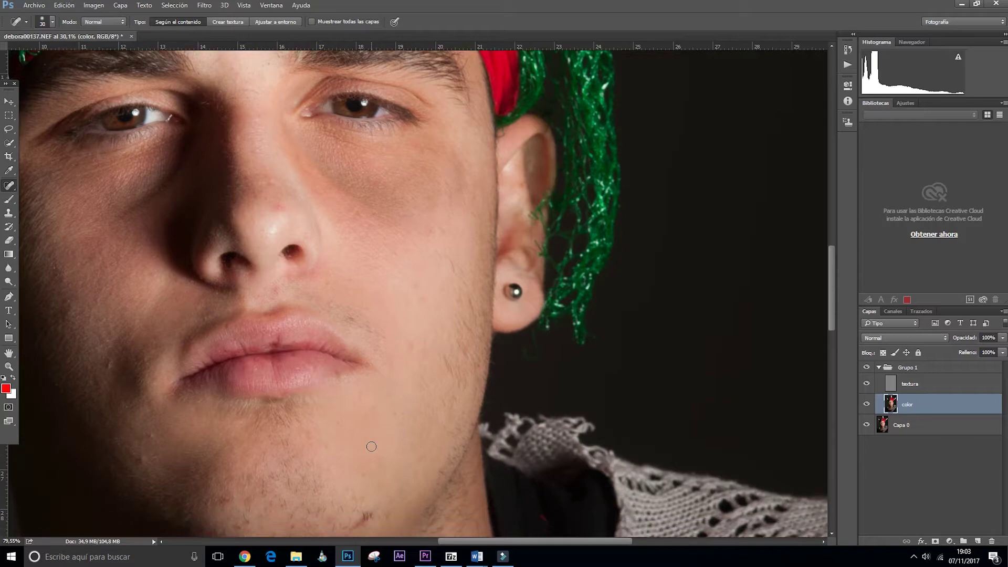
{"action": "scroll", "coordinate": [371, 457], "scroll_direction": "down", "scroll_amount": 2}
{"action": "scroll", "coordinate": [371, 464], "scroll_direction": "down", "scroll_amount": 2}
{"action": "scroll", "coordinate": [367, 463], "scroll_direction": "up", "scroll_amount": 3}
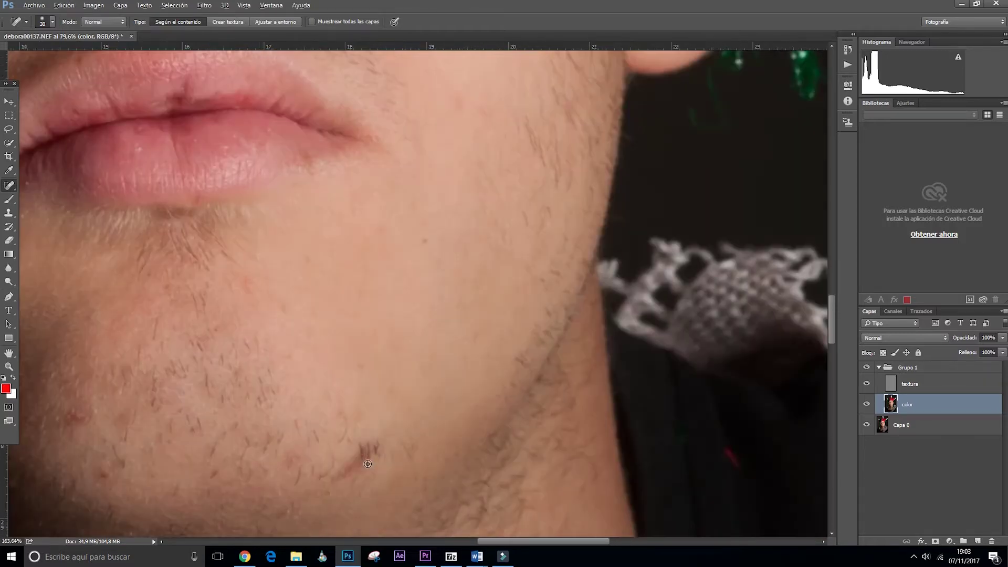
{"action": "scroll", "coordinate": [368, 464], "scroll_direction": "up", "scroll_amount": 3}
{"action": "scroll", "coordinate": [366, 467], "scroll_direction": "down", "scroll_amount": 1}
{"action": "scroll", "coordinate": [367, 469], "scroll_direction": "down", "scroll_amount": 2}
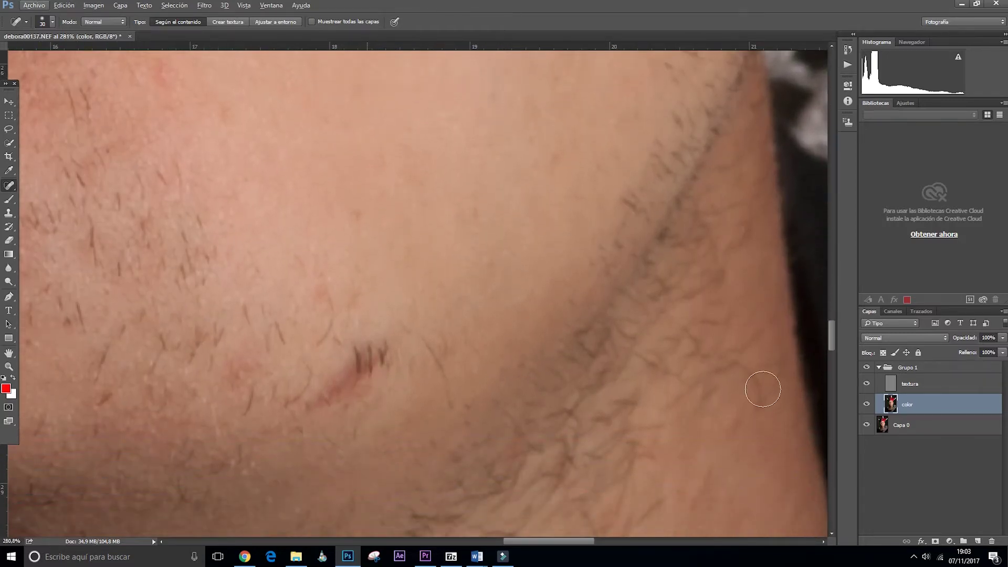
Step: Heal the reddish chin mark on color, then the stray hairs over it on textura
{"action": "mouse_move", "coordinate": [355, 351]}
{"action": "left_mouse_down"}
{"action": "mouse_move", "coordinate": [379, 370]}
{"action": "mouse_move", "coordinate": [367, 356]}
{"action": "mouse_move", "coordinate": [382, 353]}
{"action": "mouse_move", "coordinate": [328, 389]}
{"action": "left_mouse_up"}
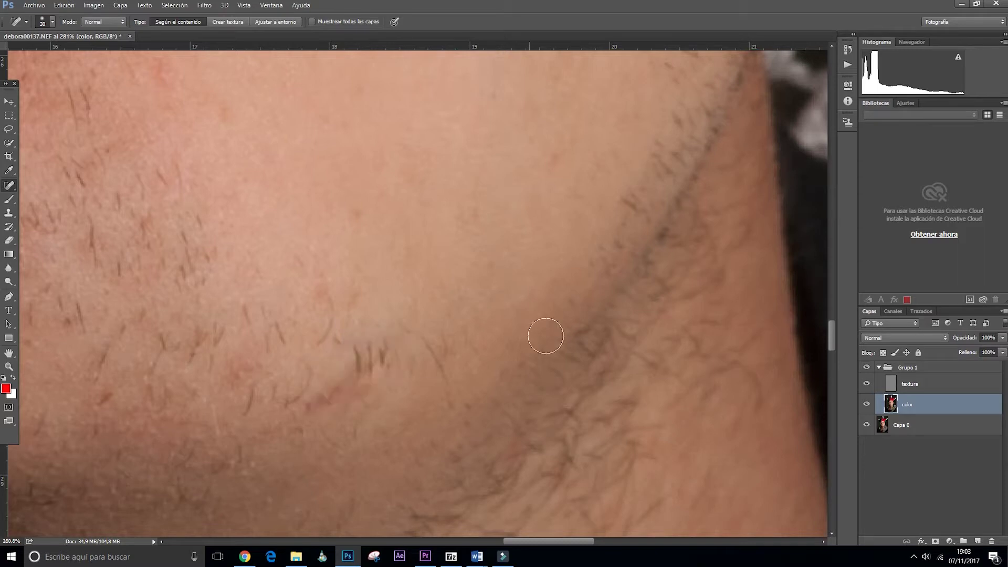
{"action": "left_click", "coordinate": [908, 384]}
{"action": "left_click_drag", "start_coordinate": [380, 360], "coordinate": [337, 385]}
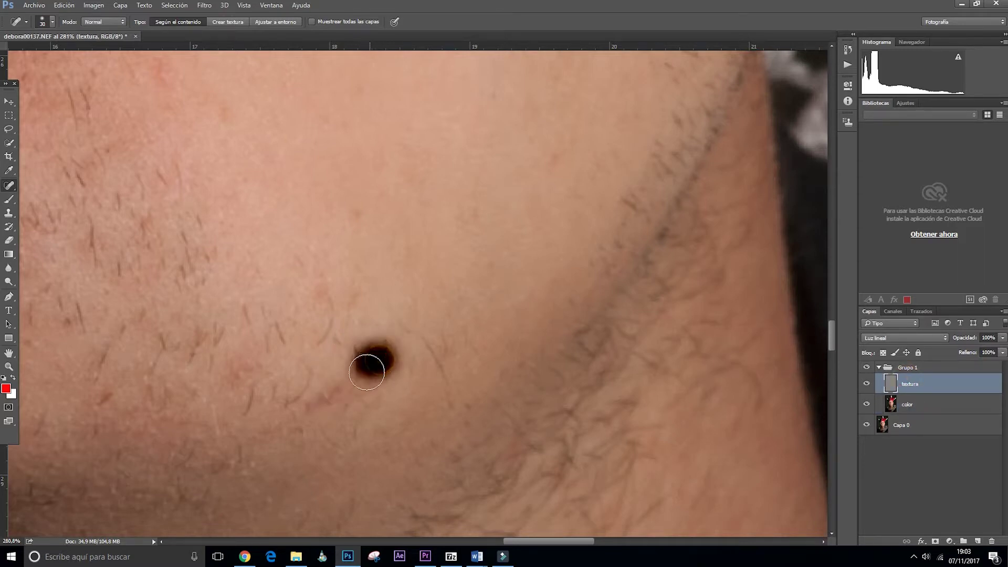
Step: Heal the remaining chin spots and the dark chin mark on the textura layer
{"action": "left_click", "coordinate": [353, 349]}
{"action": "left_click", "coordinate": [387, 345]}
{"action": "left_click", "coordinate": [325, 366]}
{"action": "left_click", "coordinate": [325, 393]}
{"action": "left_click", "coordinate": [317, 412]}
{"action": "left_click_drag", "start_coordinate": [331, 416], "coordinate": [386, 379]}
{"action": "left_click", "coordinate": [389, 360]}
{"action": "left_click", "coordinate": [337, 349]}
{"action": "left_click", "coordinate": [315, 396]}
{"action": "left_click", "coordinate": [342, 365]}
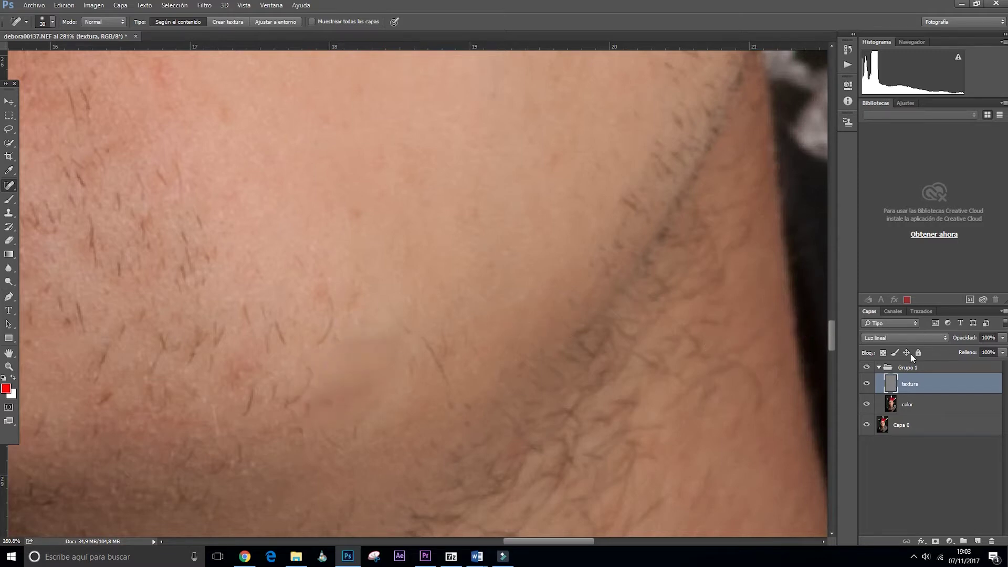
Step: Back on the color layer, heal the leftover discolouration on the chin
{"action": "left_click", "coordinate": [917, 403]}
{"action": "left_click_drag", "start_coordinate": [371, 349], "coordinate": [344, 349]}
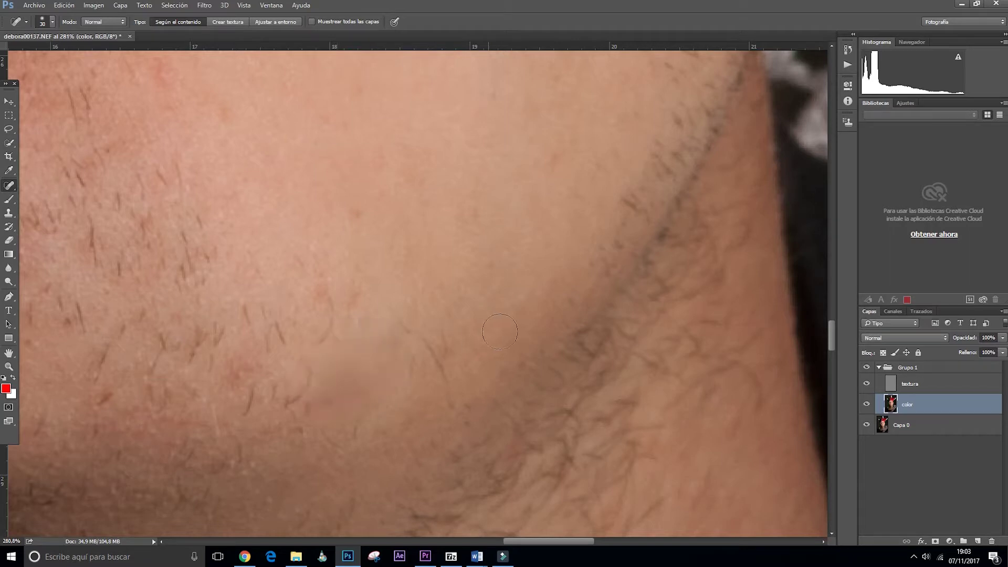
{"action": "right_click", "coordinate": [9, 185]}
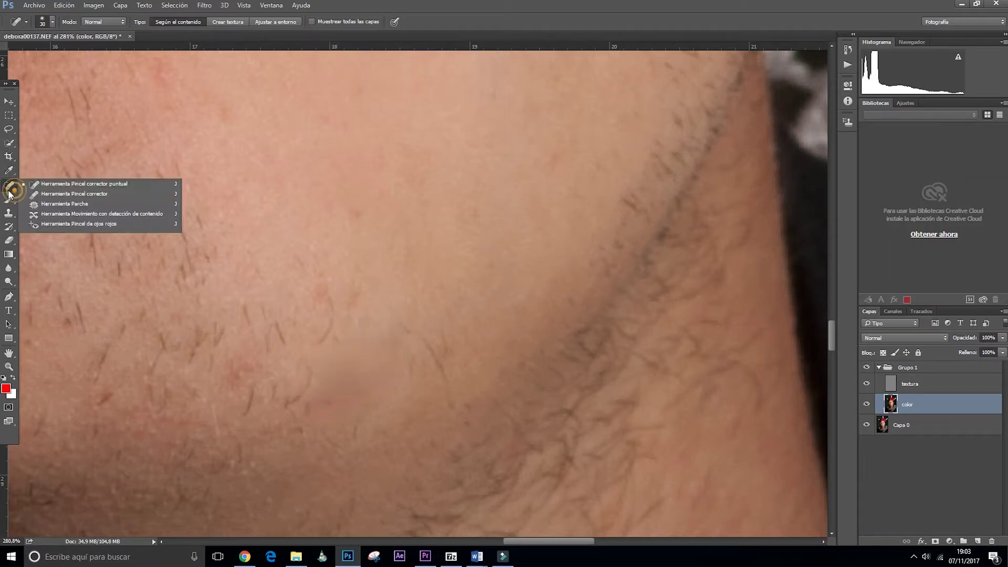
Step: Patch the chin blotch below the jawline with clean skin from above, then deselect
{"action": "left_click", "coordinate": [51, 204]}
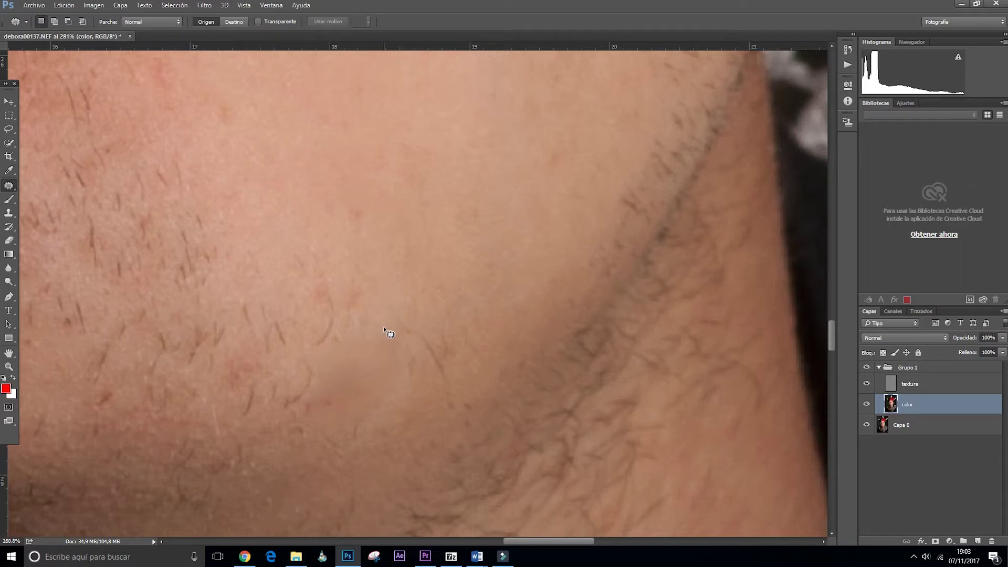
{"action": "mouse_move", "coordinate": [398, 356]}
{"action": "left_mouse_down"}
{"action": "mouse_move", "coordinate": [393, 341]}
{"action": "mouse_move", "coordinate": [489, 172]}
{"action": "left_mouse_up"}
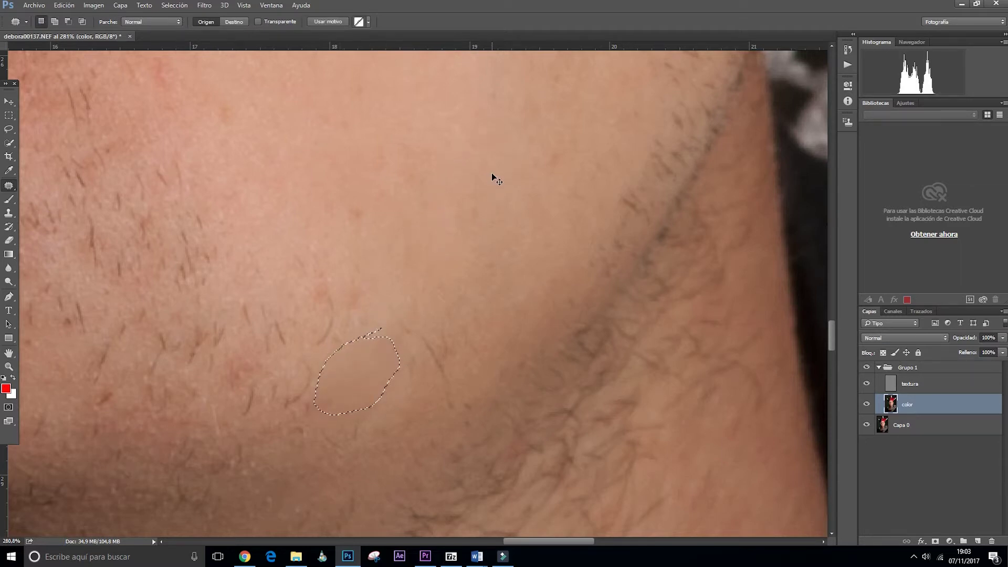
{"action": "key", "text": "ctrl+d"}
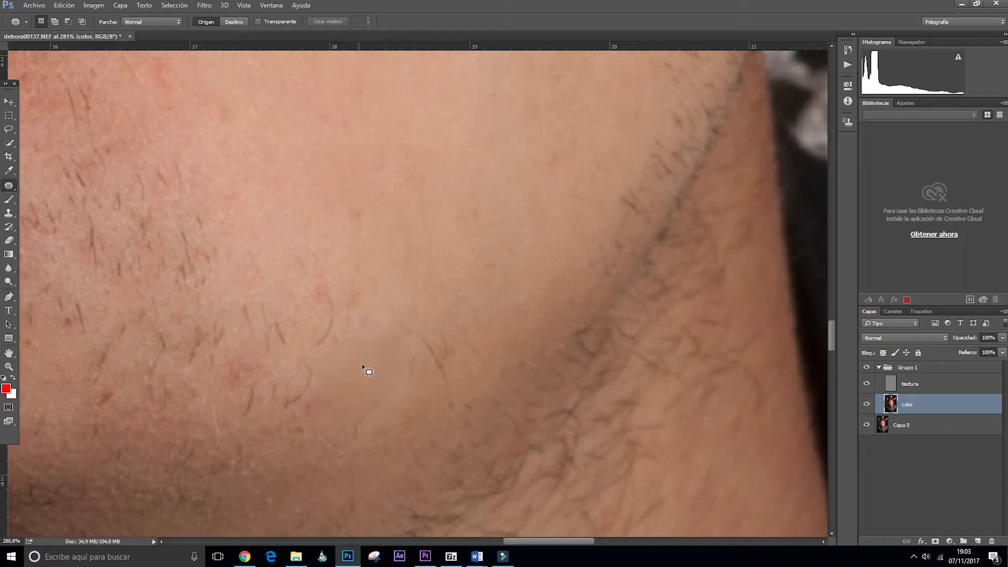
{"action": "scroll", "coordinate": [363, 370], "scroll_direction": "down", "scroll_amount": 3}
{"action": "scroll", "coordinate": [385, 376], "scroll_direction": "down", "scroll_amount": 2}
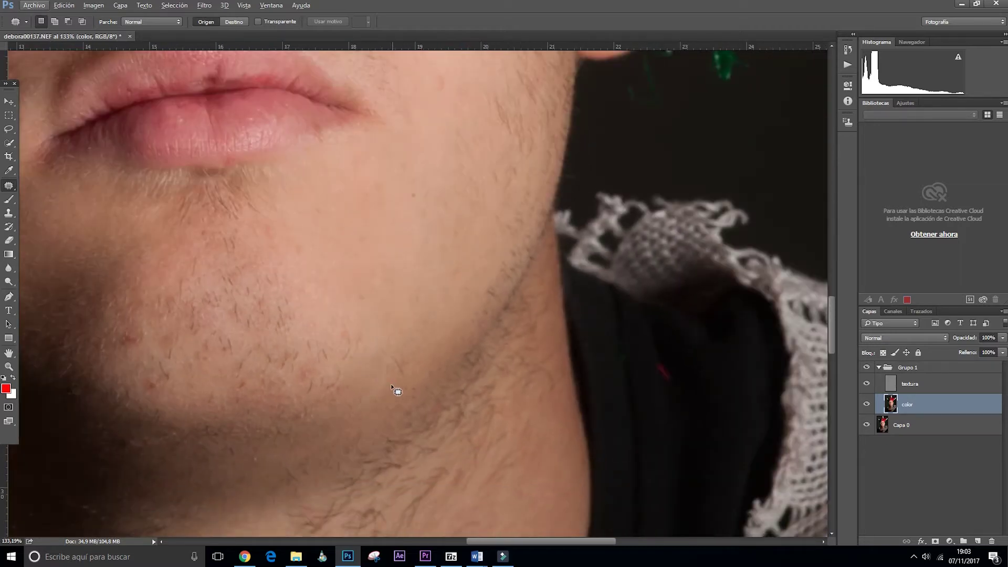
{"action": "scroll", "coordinate": [362, 365], "scroll_direction": "up", "scroll_amount": 1}
{"action": "scroll", "coordinate": [360, 366], "scroll_direction": "up", "scroll_amount": 3}
{"action": "scroll", "coordinate": [360, 363], "scroll_direction": "up", "scroll_amount": 2}
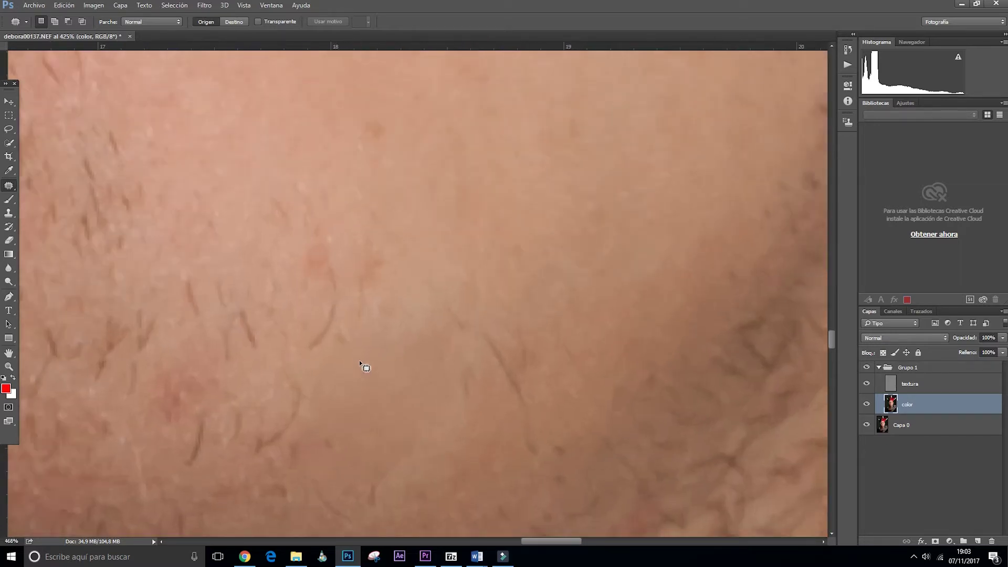
{"action": "scroll", "coordinate": [360, 363], "scroll_direction": "up", "scroll_amount": 2}
{"action": "scroll", "coordinate": [360, 361], "scroll_direction": "down", "scroll_amount": 4}
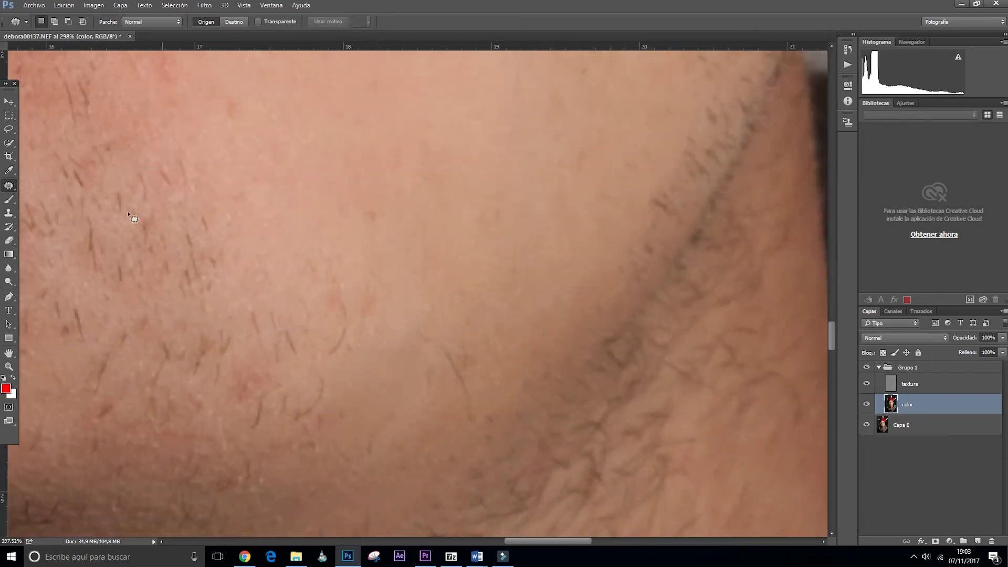
Step: Switch to the Healing Brush Tool with a 31 px brush size
{"action": "right_click", "coordinate": [13, 185]}
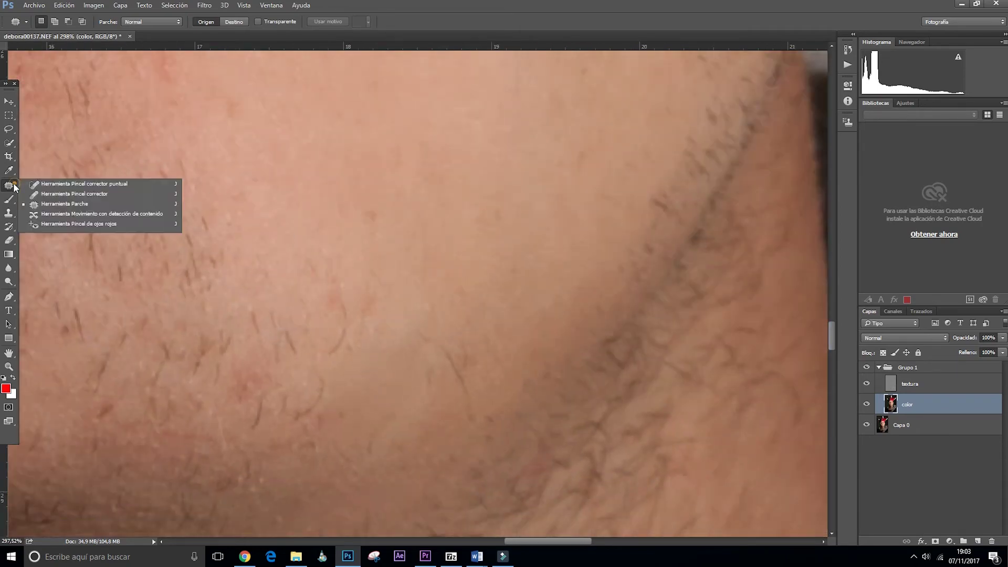
{"action": "left_click", "coordinate": [45, 198]}
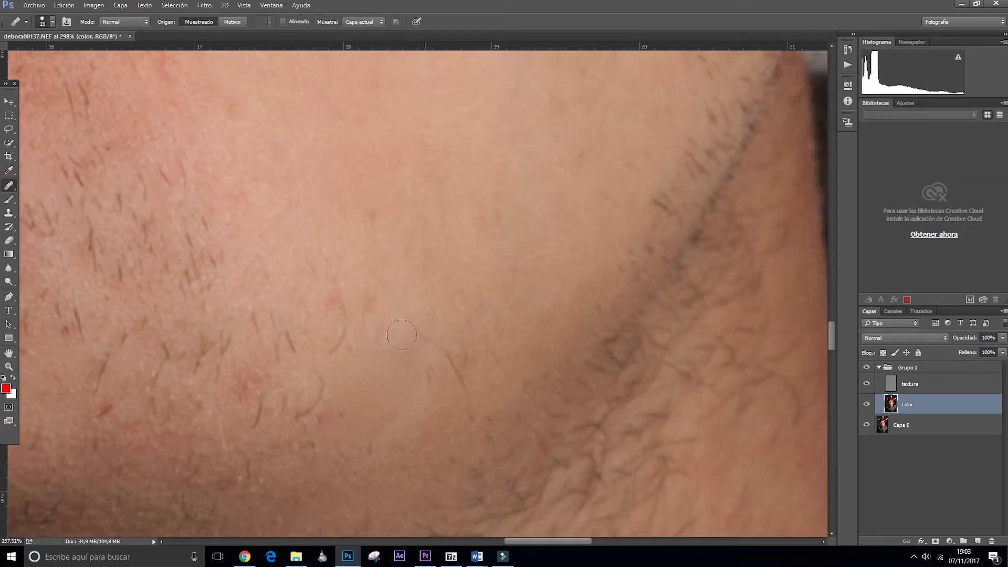
{"action": "right_click", "coordinate": [9, 185]}
{"action": "left_click", "coordinate": [84, 197]}
{"action": "right_click", "coordinate": [331, 348]}
{"action": "mouse_move", "coordinate": [297, 344]}
{"action": "left_mouse_down"}
{"action": "mouse_move", "coordinate": [297, 360]}
{"action": "mouse_move", "coordinate": [298, 340]}
{"action": "left_mouse_up"}
Step: Heal away the stray hairs along the jawline, then zoom out
{"action": "mouse_move", "coordinate": [355, 367]}
{"action": "left_mouse_down"}
{"action": "mouse_move", "coordinate": [381, 418]}
{"action": "mouse_move", "coordinate": [350, 430]}
{"action": "left_mouse_up"}
{"action": "left_click_drag", "start_coordinate": [350, 341], "coordinate": [415, 360]}
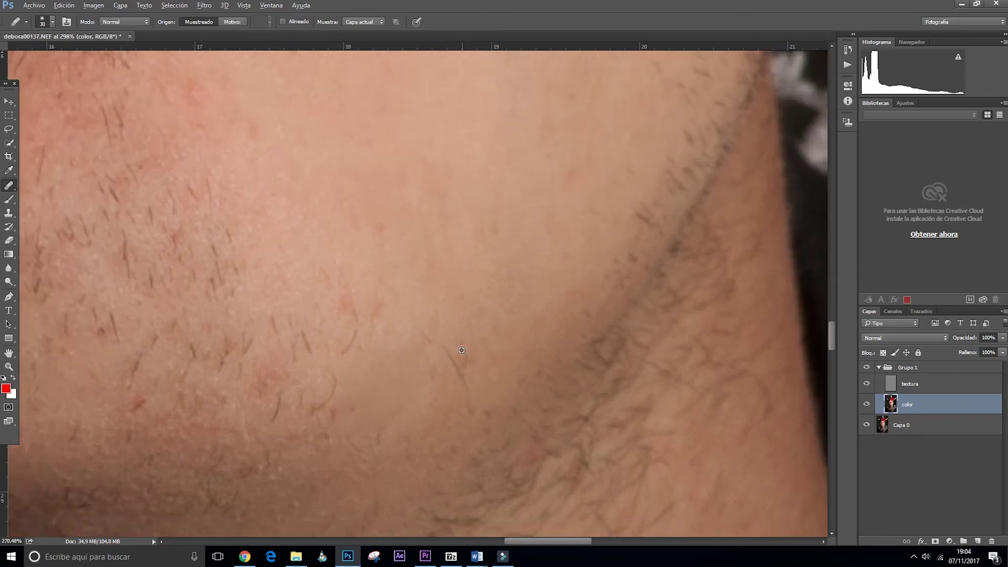
{"action": "scroll", "coordinate": [451, 349], "scroll_direction": "down", "scroll_amount": 2}
{"action": "scroll", "coordinate": [464, 346], "scroll_direction": "down", "scroll_amount": 2}
{"action": "scroll", "coordinate": [464, 345], "scroll_direction": "down", "scroll_amount": 2}
{"action": "scroll", "coordinate": [464, 346], "scroll_direction": "down", "scroll_amount": 1}
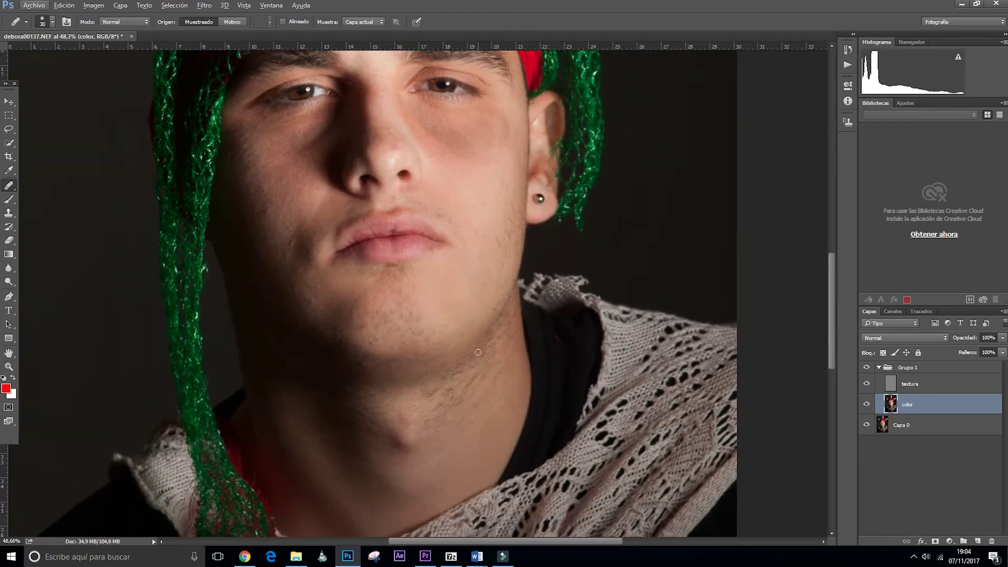
{"action": "scroll", "coordinate": [456, 348], "scroll_direction": "down", "scroll_amount": 3}
{"action": "scroll", "coordinate": [454, 351], "scroll_direction": "down", "scroll_amount": 1}
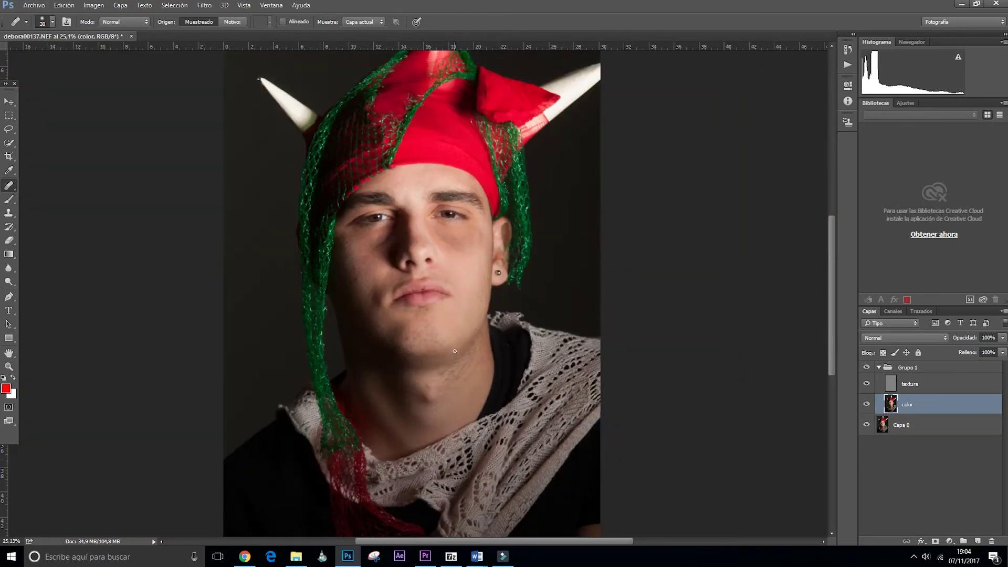